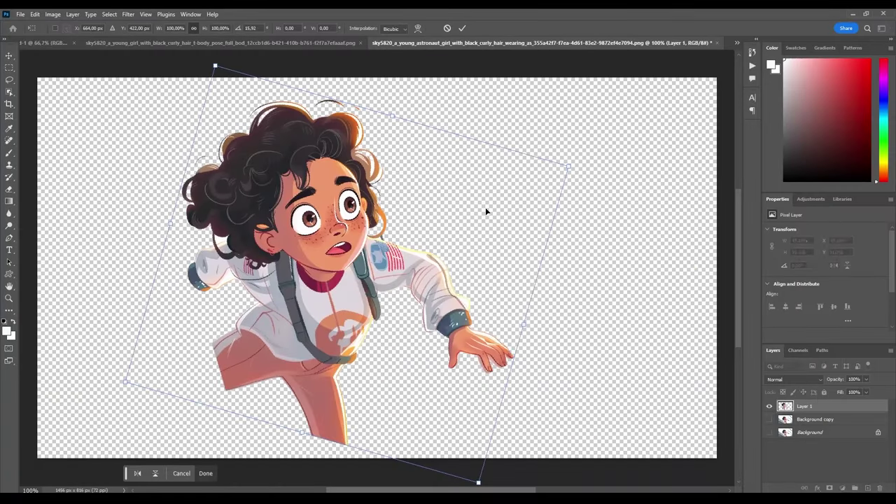
- Commit the girl's rotation, then copy her hand and fit it onto her other wrist
key("Return")
key("ctrl+j")
key("ctrl+t")
left_click_drag(491, 350, 150, 308)
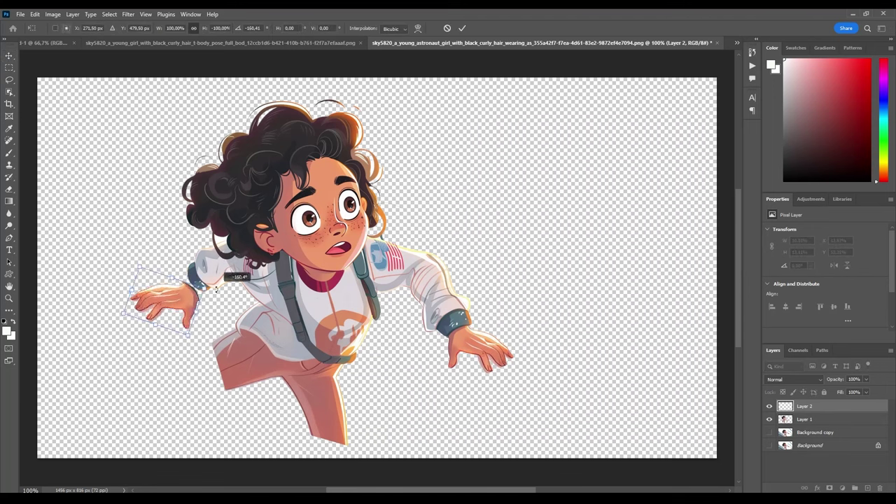
left_click_drag(140, 364, 219, 268)
key("Return")
- Merge the hand copy into the girl layer and shift her down and left
key("ctrl+t")
key("Return")
key("l")
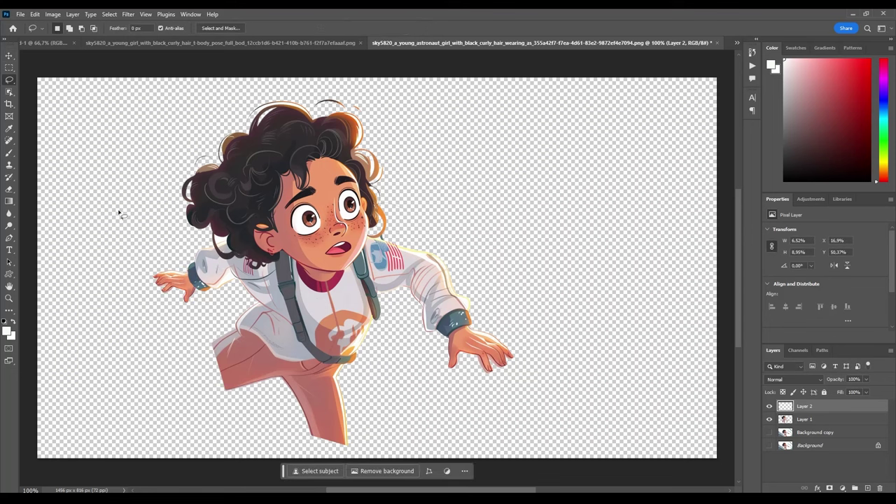
key("ctrl+e")
key("ctrl+t")
left_click_drag(320, 266, 341, 271)
- Apply the astronaut girl's new tilt and position
key("Return")
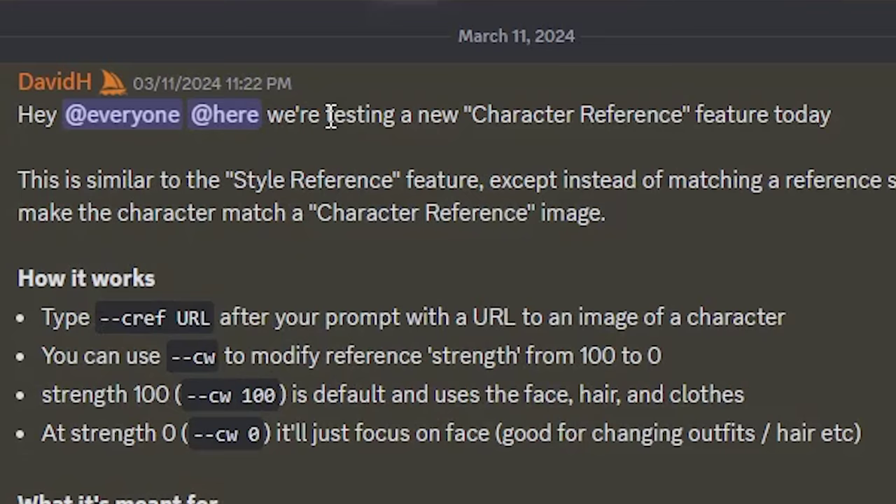
left_click_drag(327, 116, 688, 126)
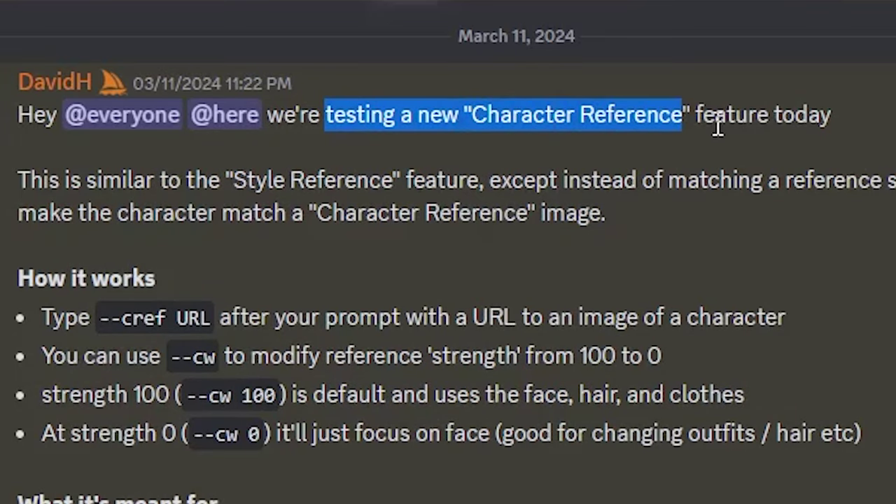
left_click(872, 135)
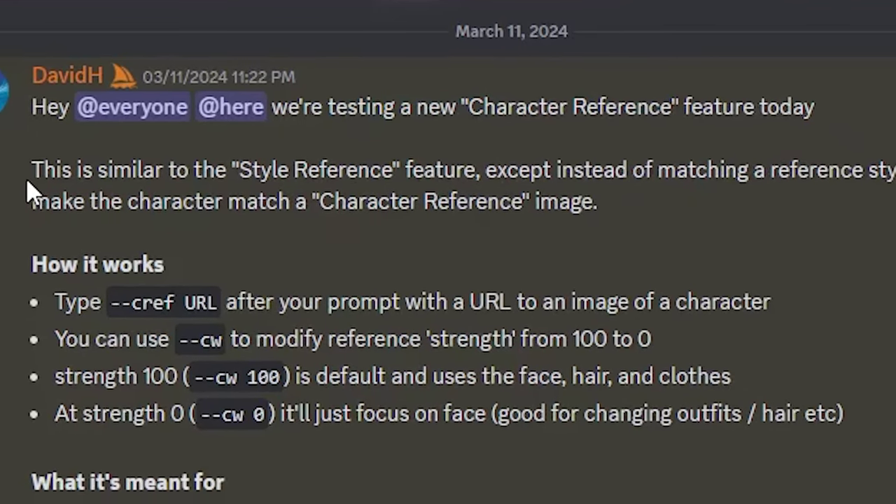
left_click_drag(46, 168, 475, 164)
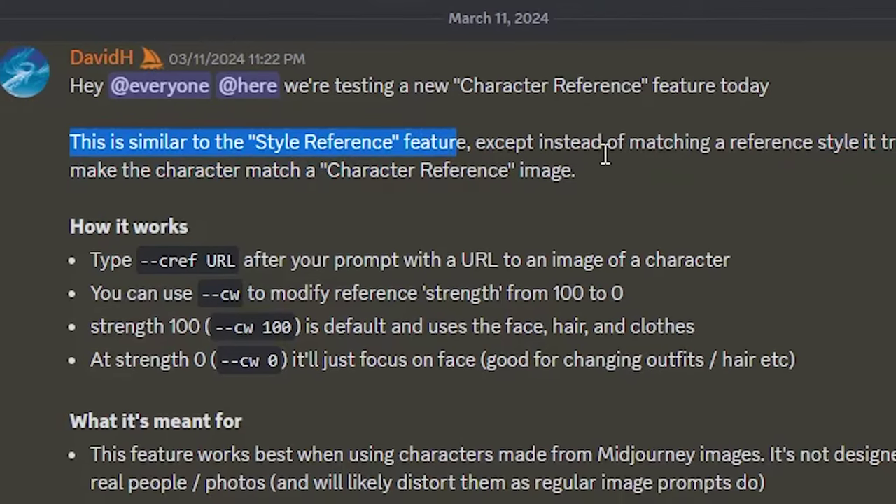
left_click(674, 171)
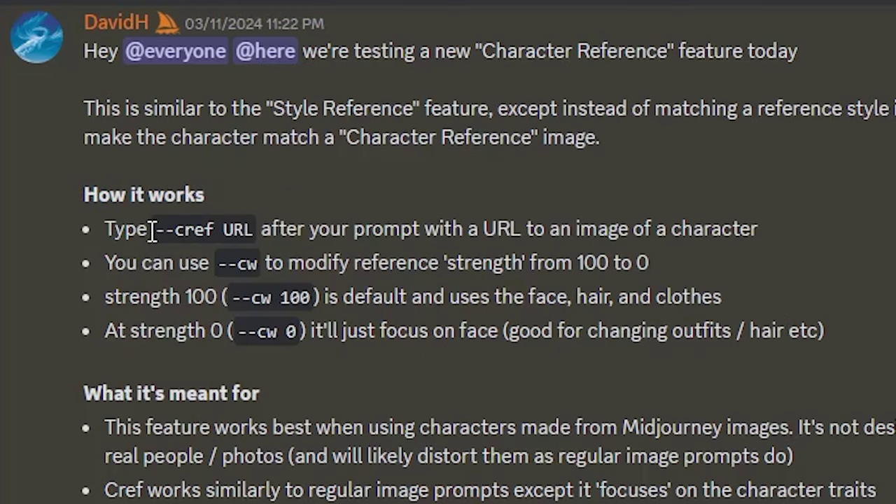
left_click_drag(149, 230, 261, 234)
left_click(318, 194)
left_click_drag(476, 229, 627, 231)
left_click(591, 189)
left_click_drag(290, 263, 534, 265)
left_click(534, 265)
left_click_drag(219, 264, 268, 265)
left_click(382, 263)
left_click_drag(577, 263, 643, 263)
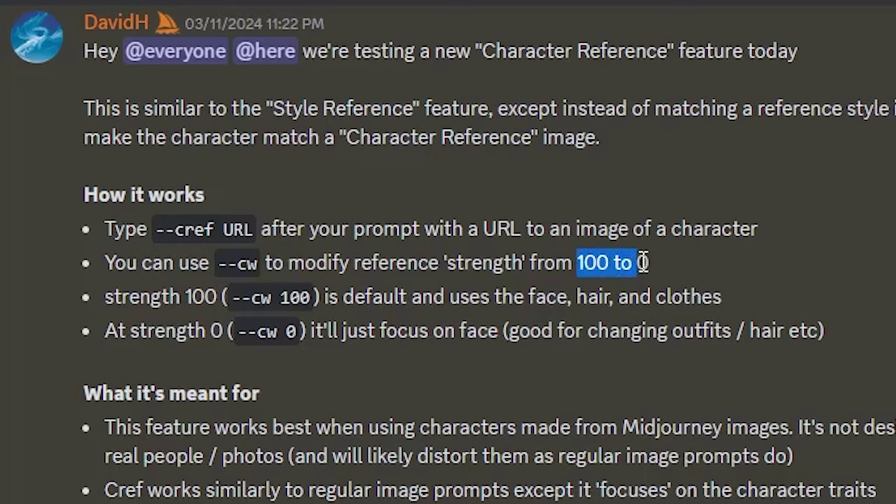
left_click(688, 266)
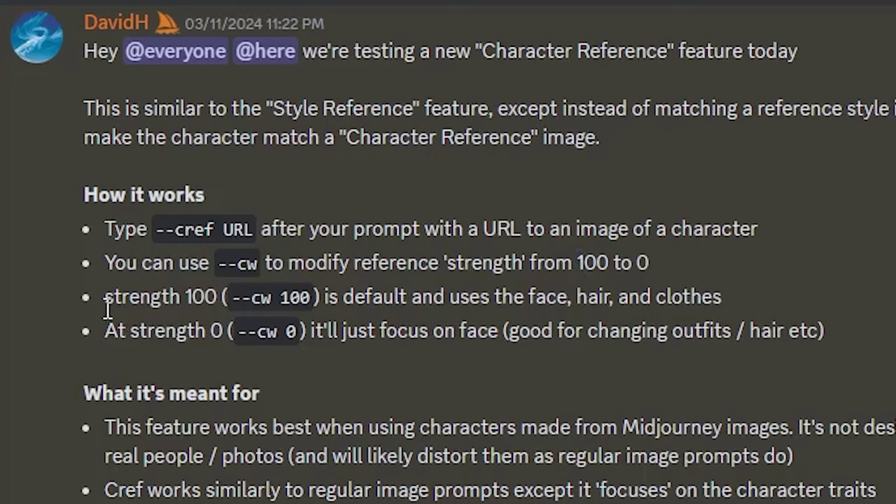
left_click_drag(107, 308, 595, 295)
left_click(699, 294)
left_click_drag(699, 294, 532, 291)
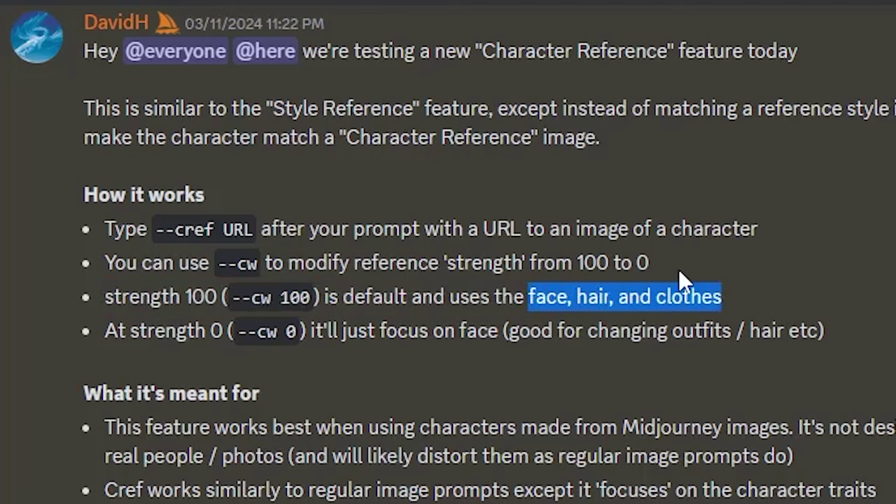
left_click(718, 269)
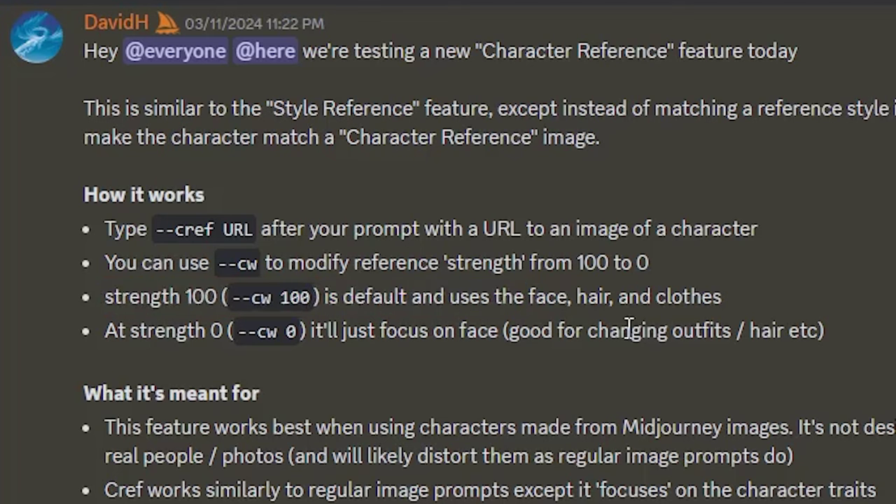
left_click_drag(736, 333, 516, 332)
left_click(758, 320)
left_click_drag(825, 329, 693, 331)
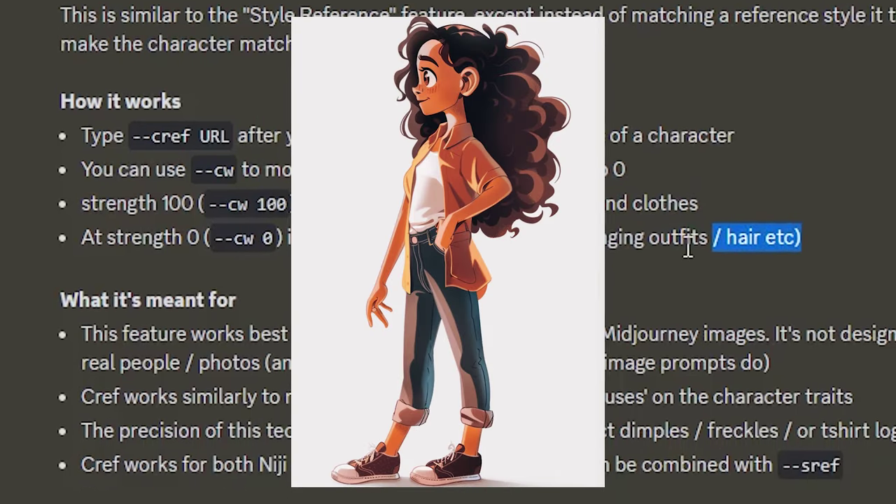
left_click(645, 355)
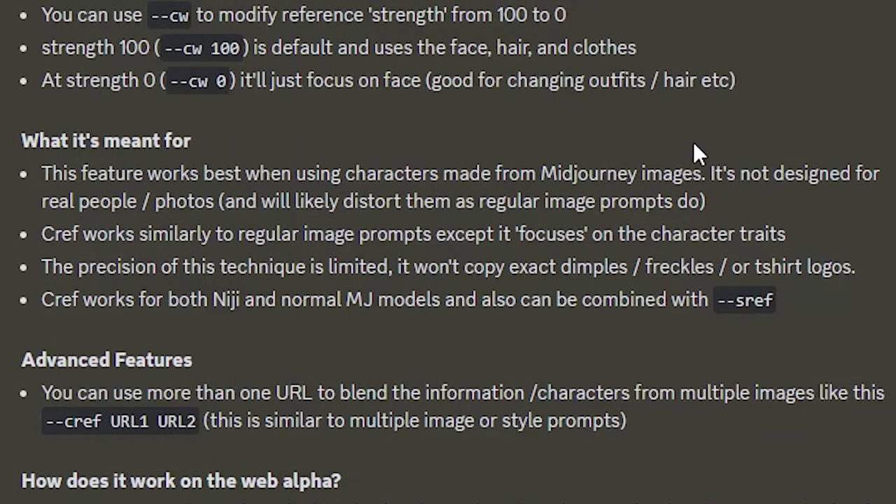
left_click_drag(710, 173, 215, 201)
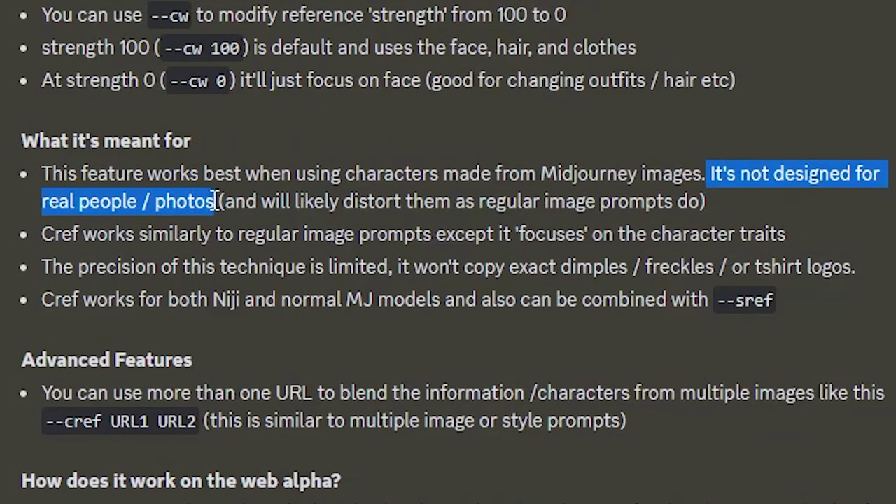
left_click(348, 154)
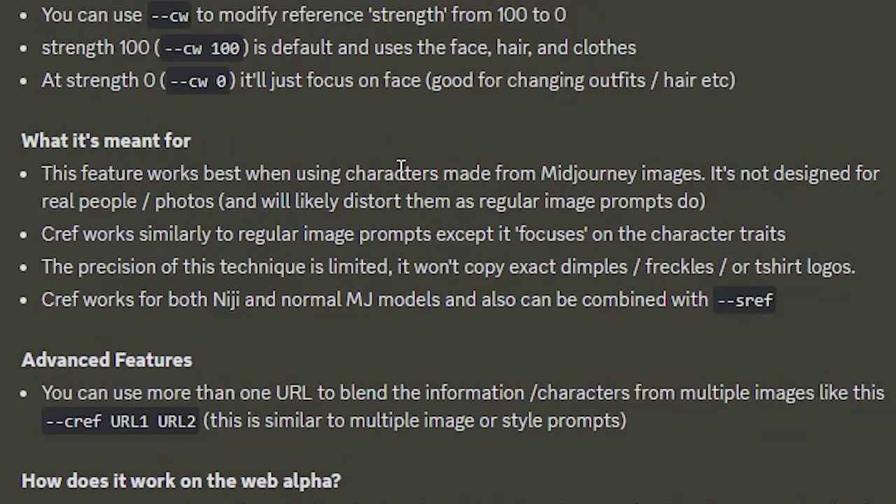
left_click_drag(536, 173, 682, 159)
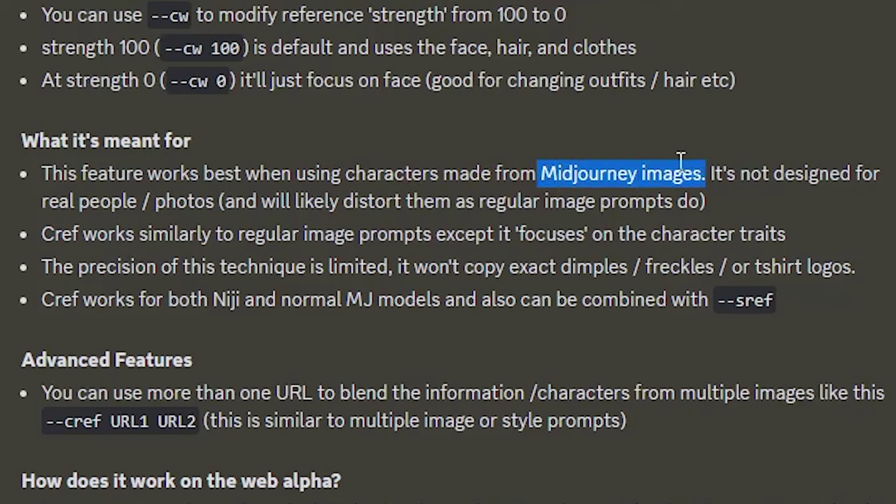
left_click(632, 145)
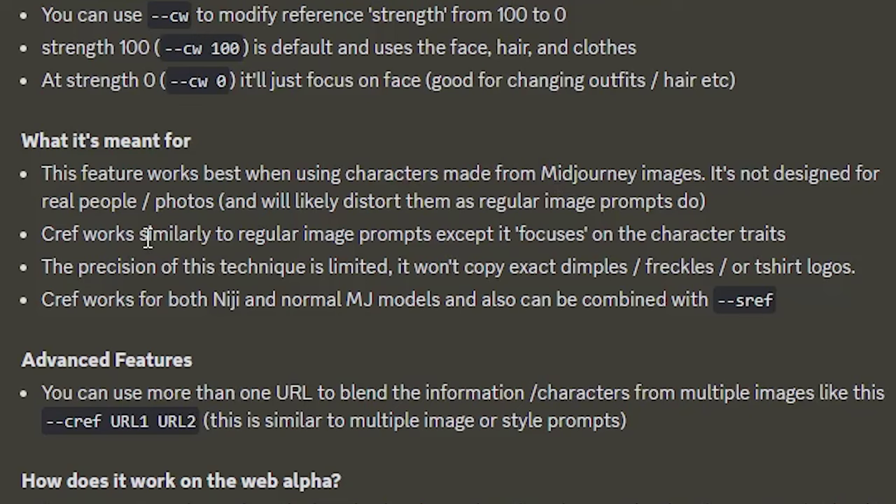
left_click_drag(48, 277, 673, 267)
left_click(729, 260)
left_click_drag(757, 265, 856, 265)
left_click_drag(806, 298, 50, 302)
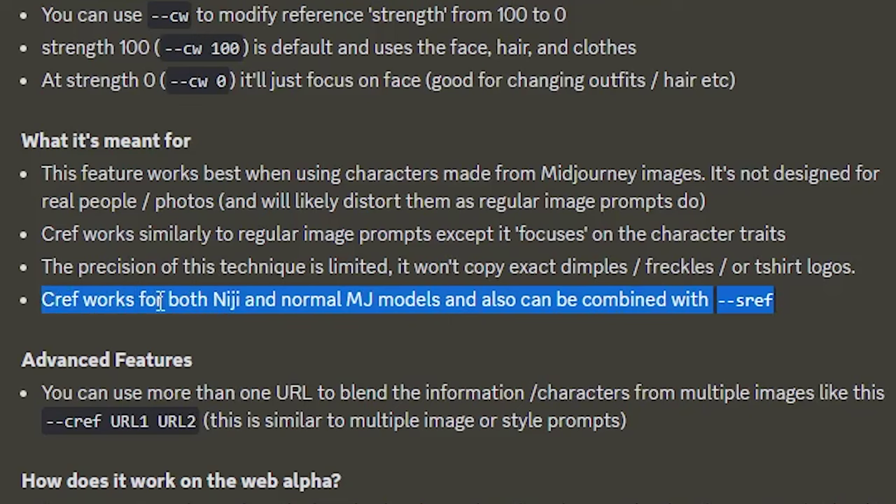
left_click(322, 299)
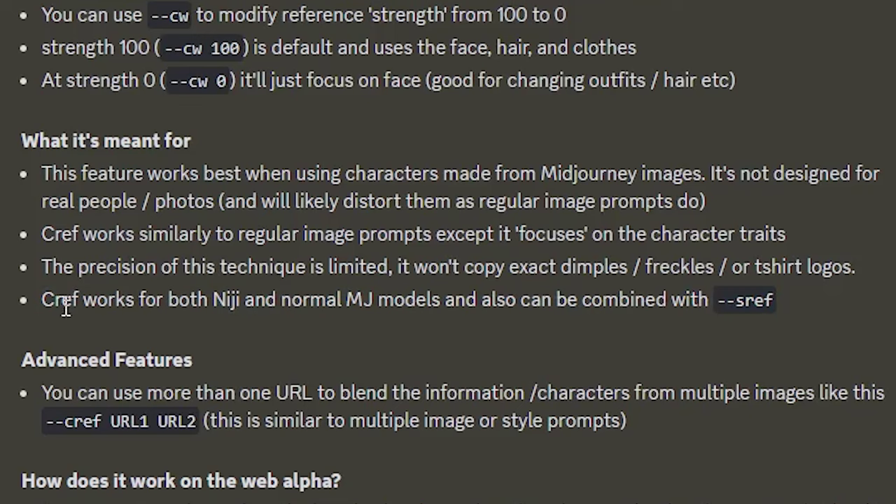
left_click_drag(66, 308, 163, 302)
left_click(183, 304)
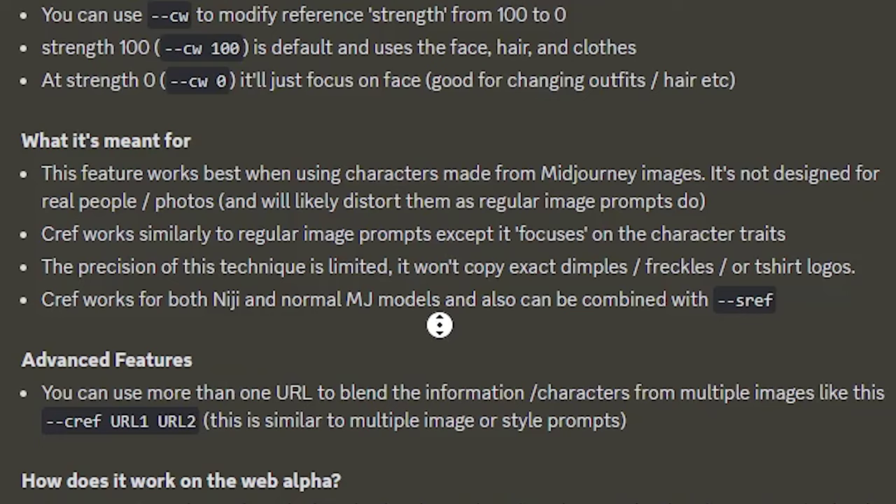
scroll(440, 325, "down", 3)
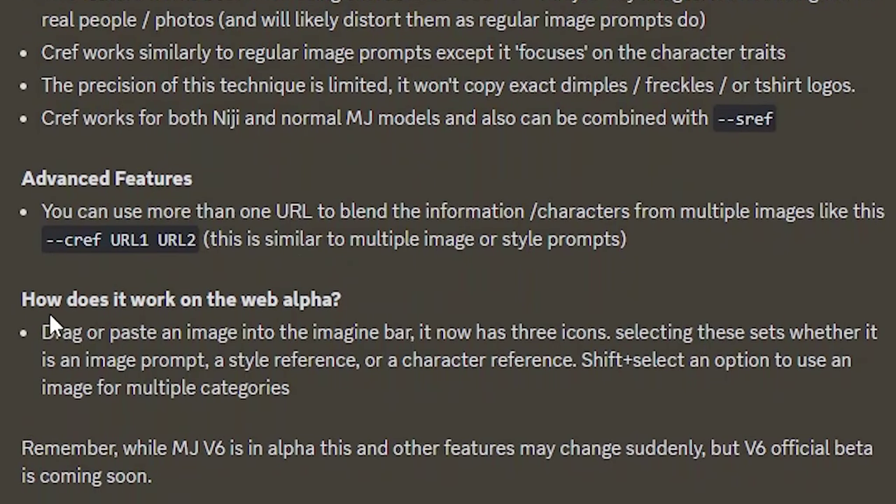
left_click_drag(43, 211, 646, 242)
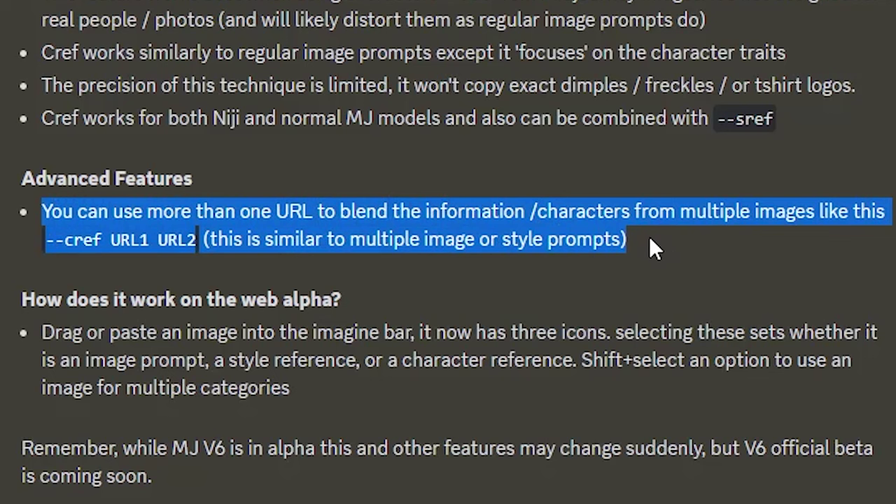
left_click(648, 243)
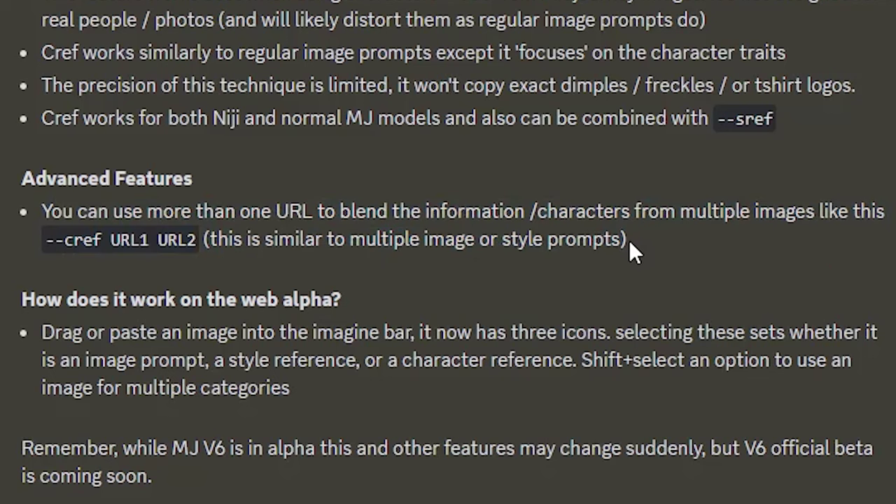
left_click_drag(165, 247, 53, 245)
left_click(166, 248)
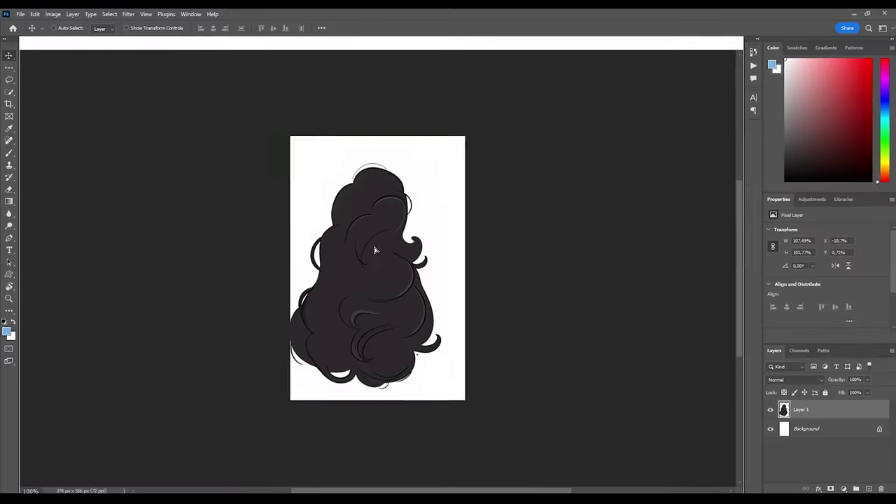
- Skew the corners of the curly hair layer into a narrower, slanted shape and apply it
key("ctrl+t")
left_click_drag(475, 137, 473, 156)
left_click_drag(283, 411, 320, 370)
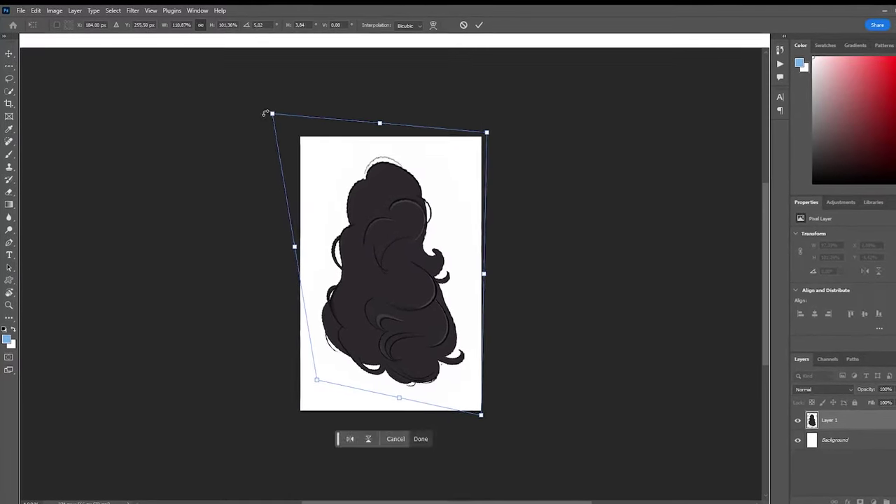
left_click_drag(270, 114, 278, 156)
left_click_drag(483, 137, 494, 161)
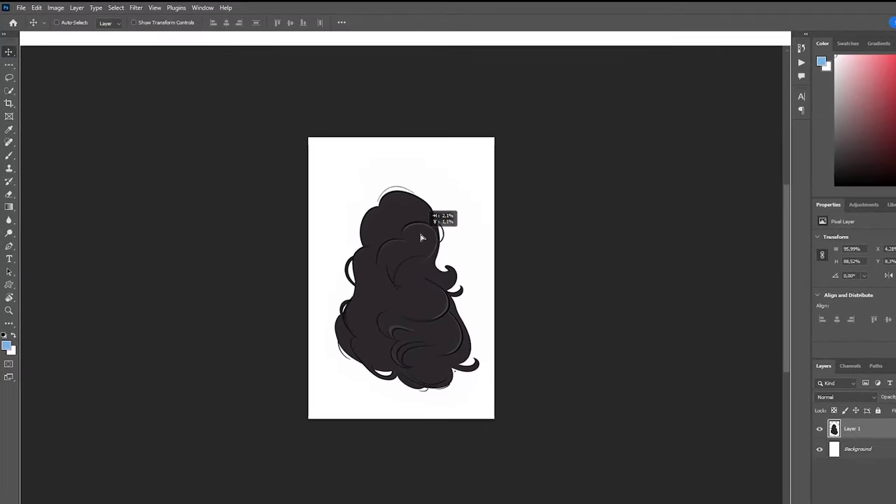
key("ctrl+t")
key("Return")
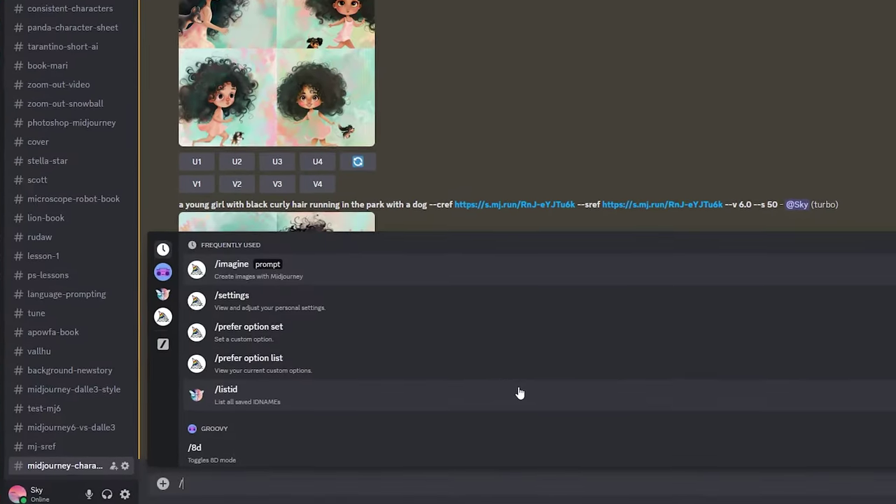
- Prompt a character sheet of the black curly-haired girl's poses, angles and expressions, children's book illustration, --ar 16:9 --repeat 2
key("Tab")
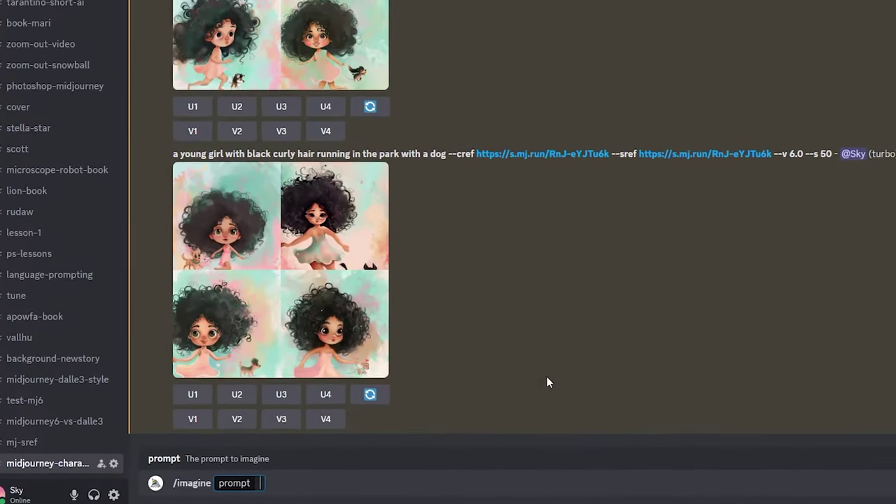
type("various poses a")
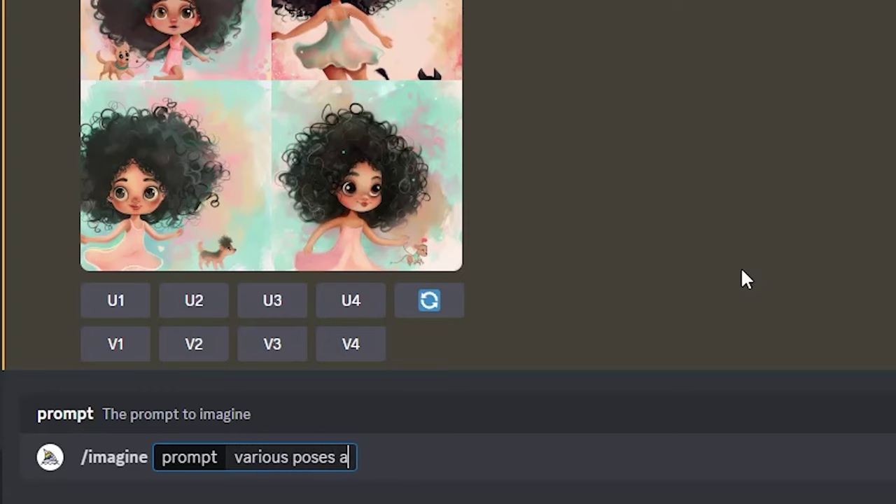
type("nd different angles ")
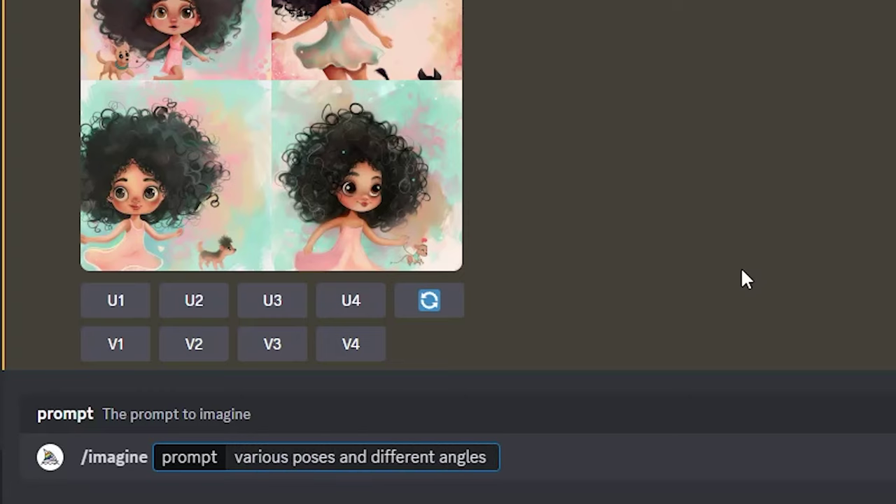
type("and expressions of a young g")
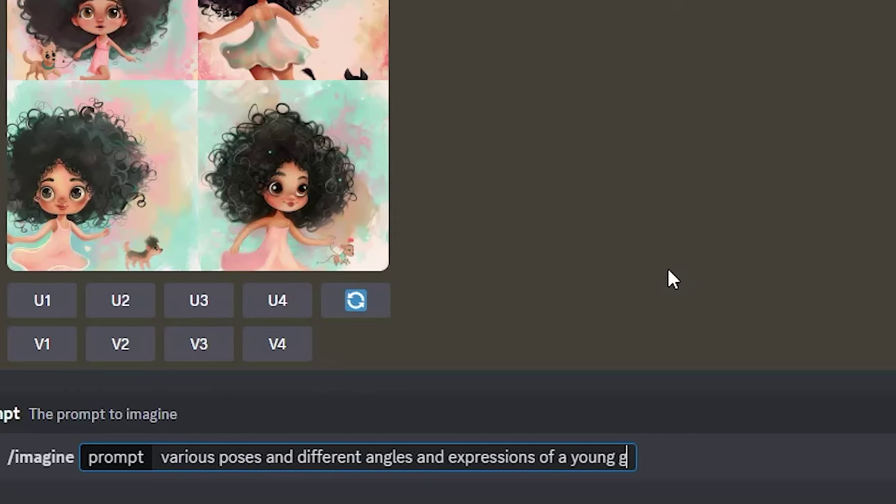
type("irl with black curly hair,")
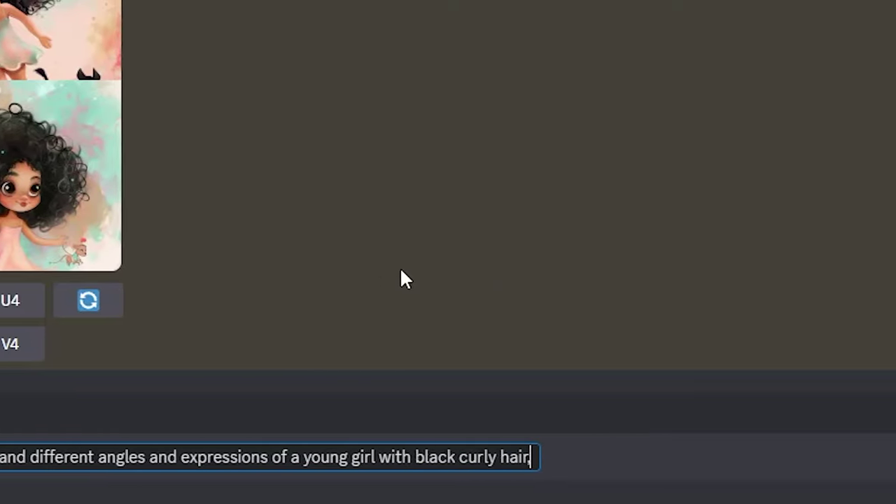
type(" character sheet --ar")
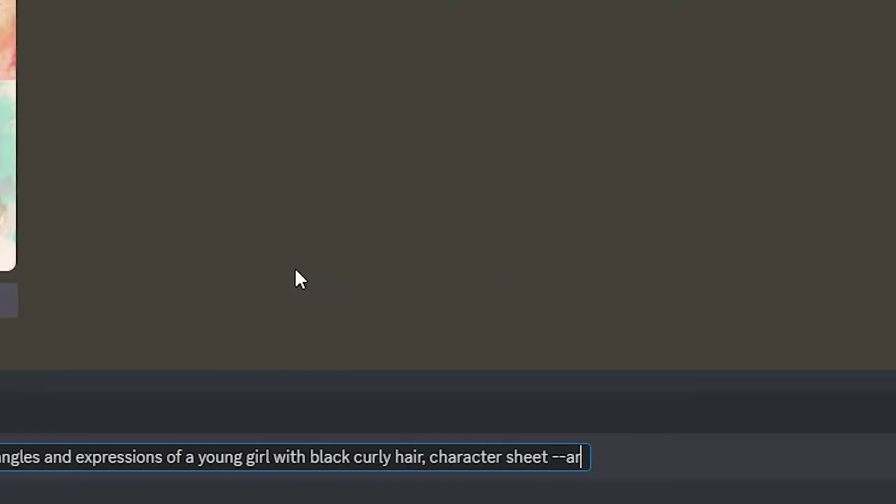
type(" 16:9 --repeat 2")
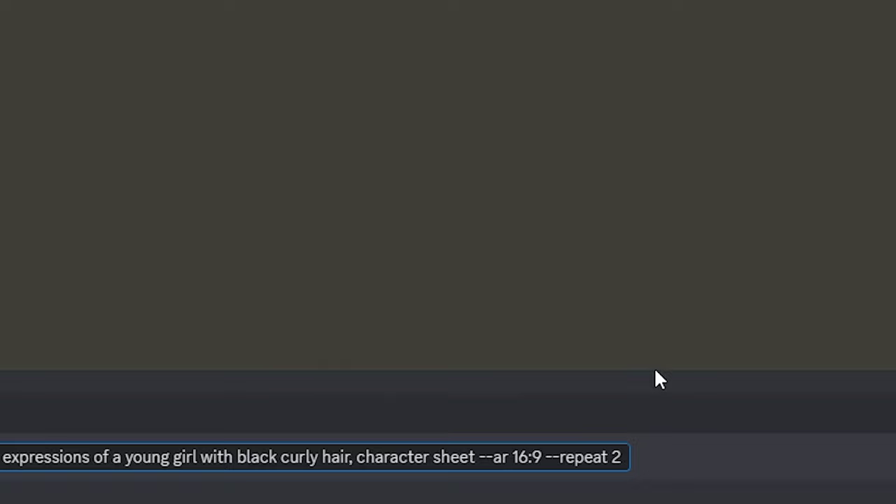
type("in the style of childrens")
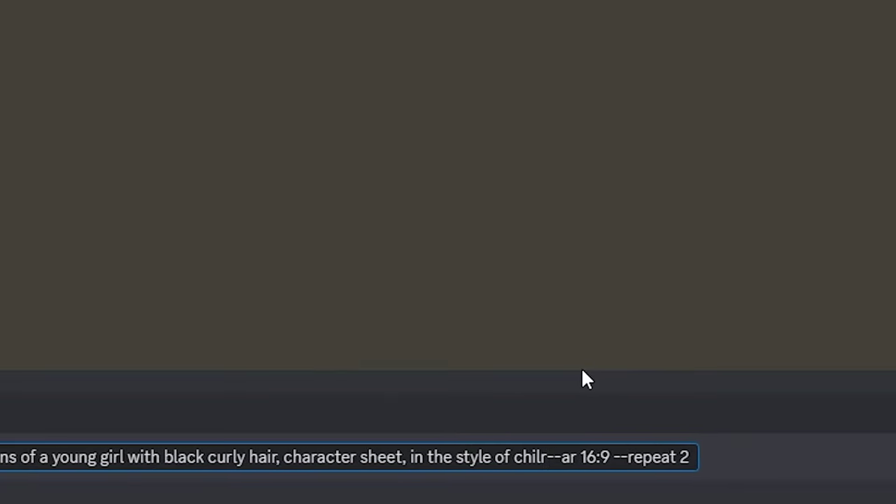
key("BackSpace")
type("'s book illust")
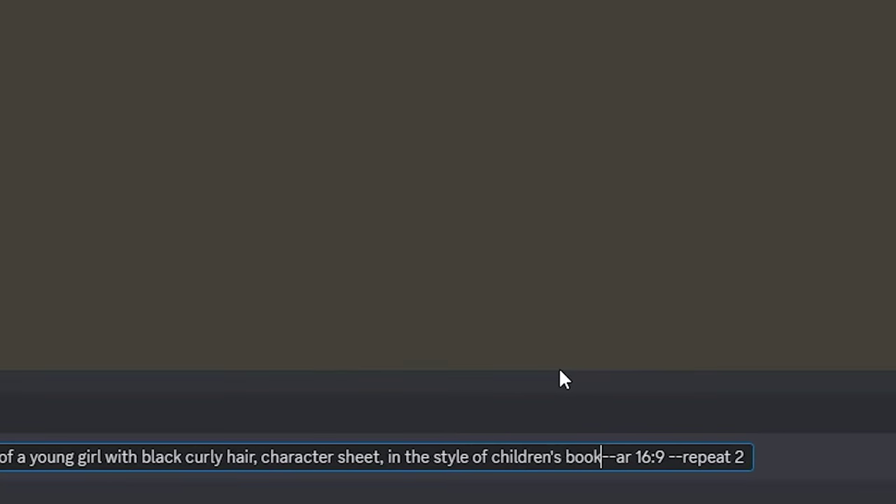
type("ration")
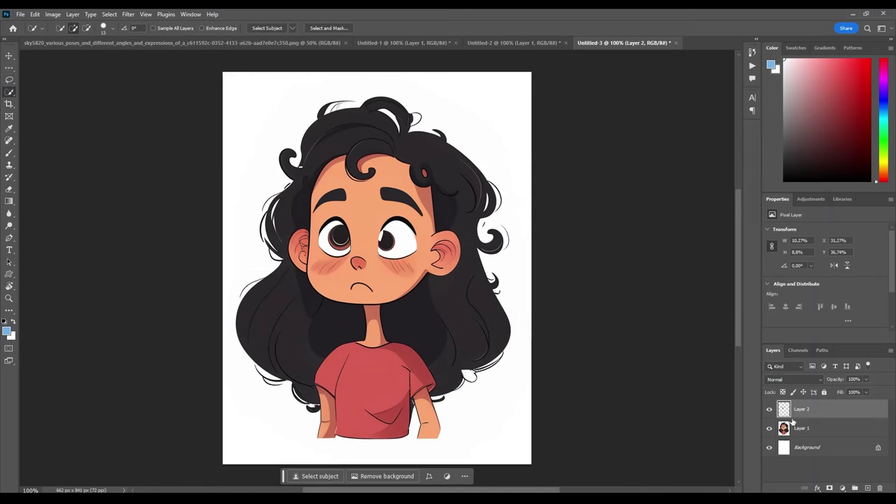
- Flip the copied eye horizontally on the frowning girl's head and set up the eraser
key("ctrl+t")
right_click(404, 234)
left_click(430, 421)
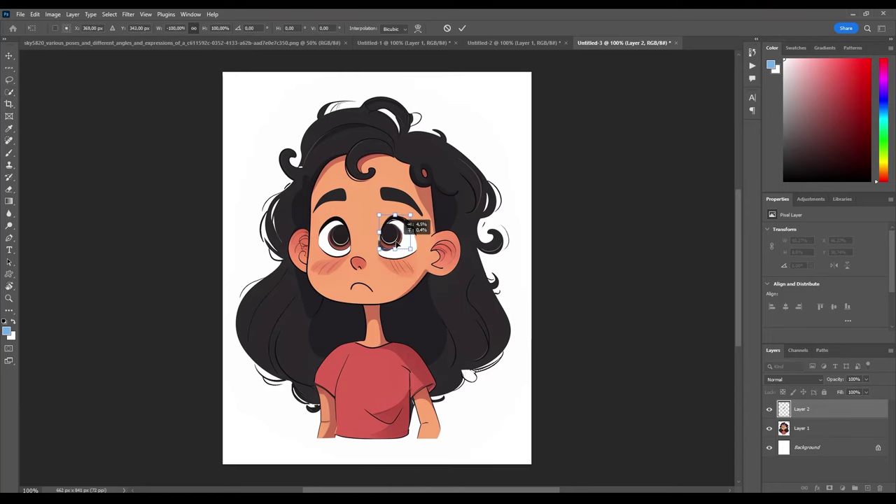
key("Return")
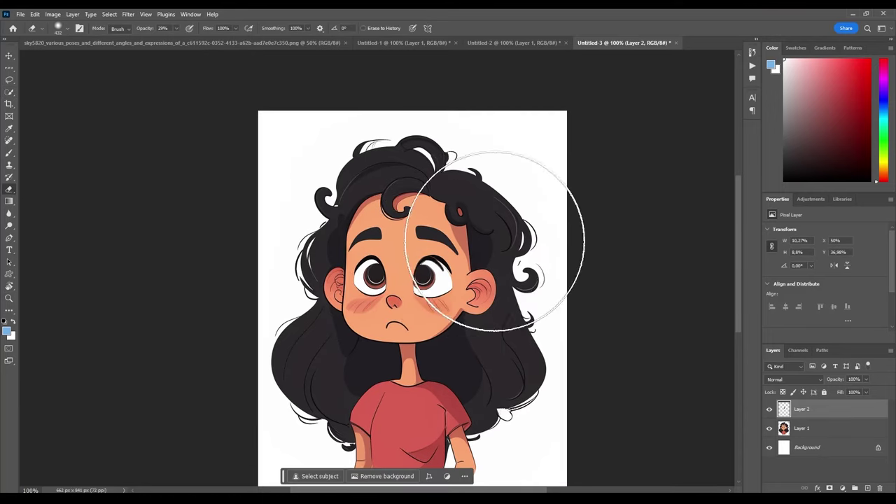
right_click(495, 254)
key("Escape")
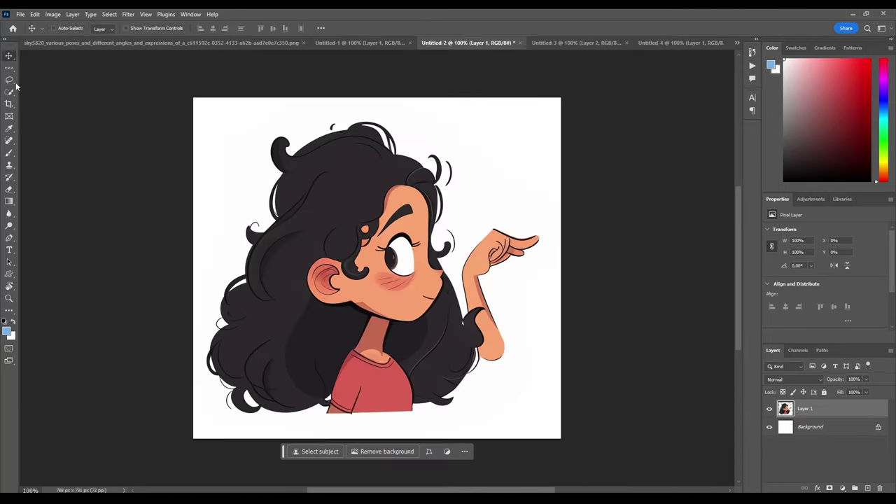
- Select and delete the pointing arm and leftover hand from the side-view head
key("w")
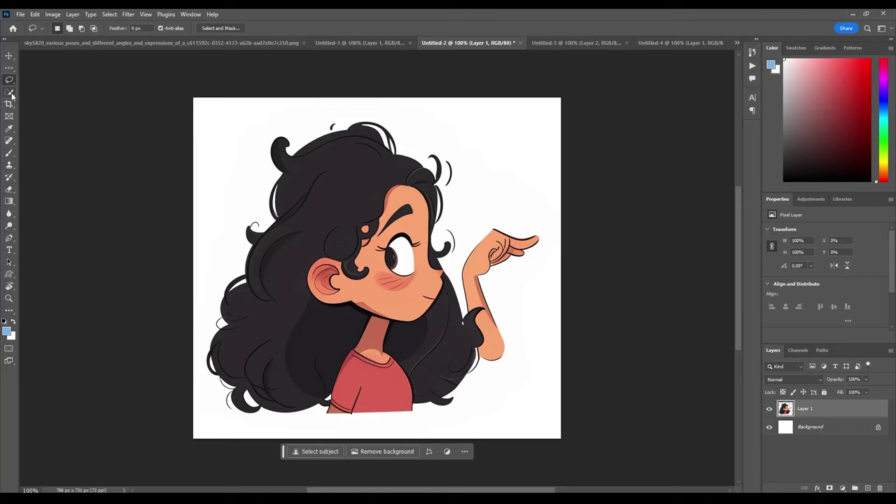
left_click(495, 256)
key("Delete")
key("l")
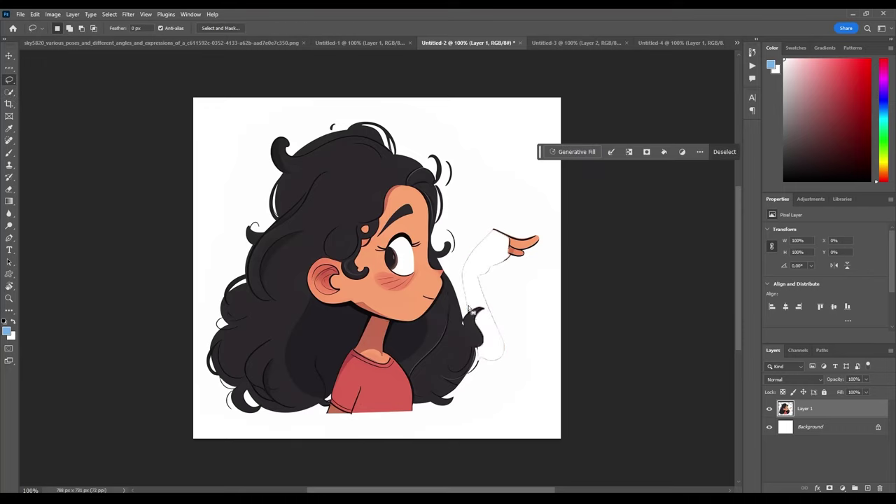
key("ctrl+d")
mouse_move(468, 311)
left_mouse_down()
mouse_move(462, 288)
mouse_move(560, 263)
left_mouse_up()
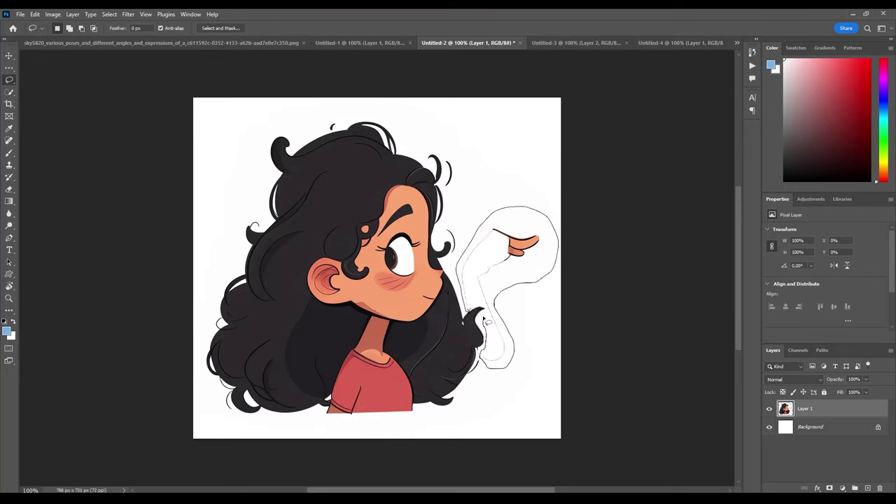
left_click_drag(483, 319, 469, 313)
key("Delete")
key("ctrl+d")
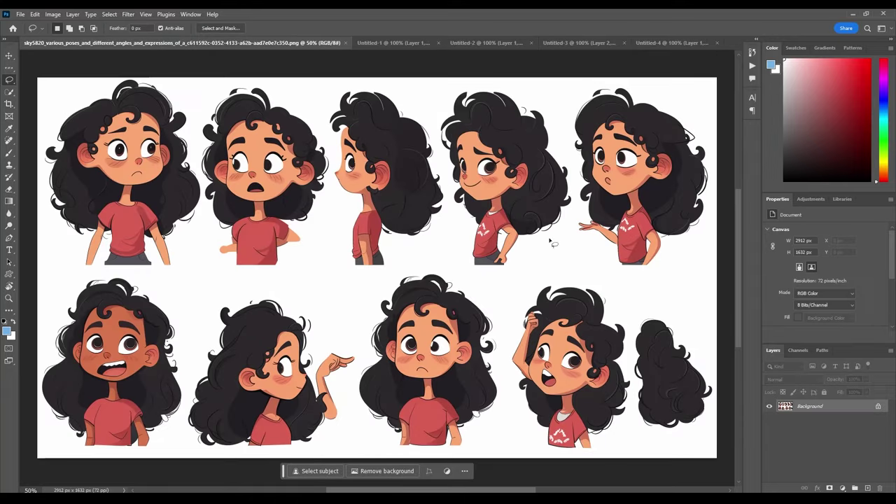
- Outline the gesturing girl on the character sheet and save her head as a copy
left_click_drag(617, 276, 719, 203)
left_click_drag(579, 176, 587, 196)
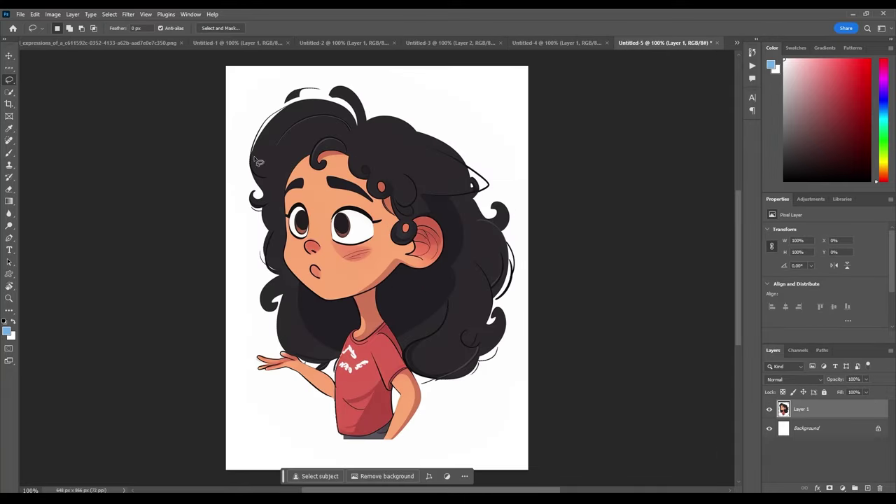
left_click(20, 14)
left_click(77, 134)
left_click(403, 266)
key("Return")
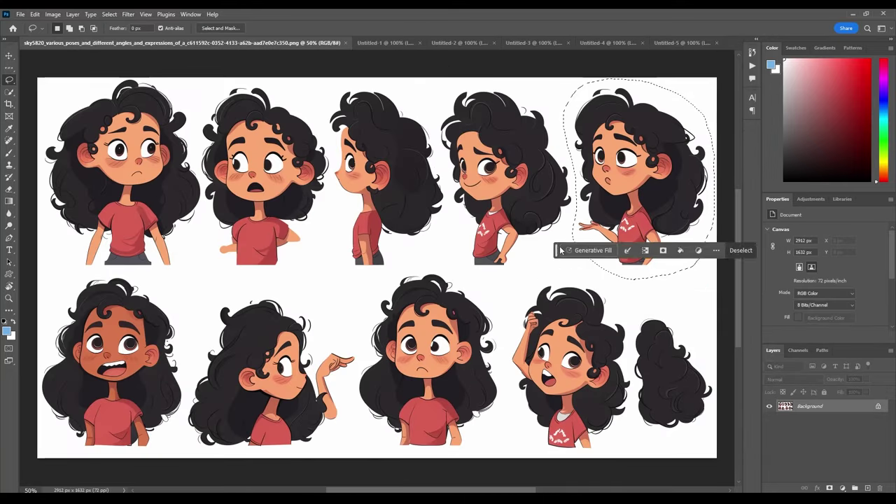
key("ctrl+d")
- Paste the smiling girl into a new document and save it as Head 5.png
mouse_move(522, 276)
left_mouse_down()
mouse_move(517, 84)
mouse_move(462, 281)
left_mouse_up()
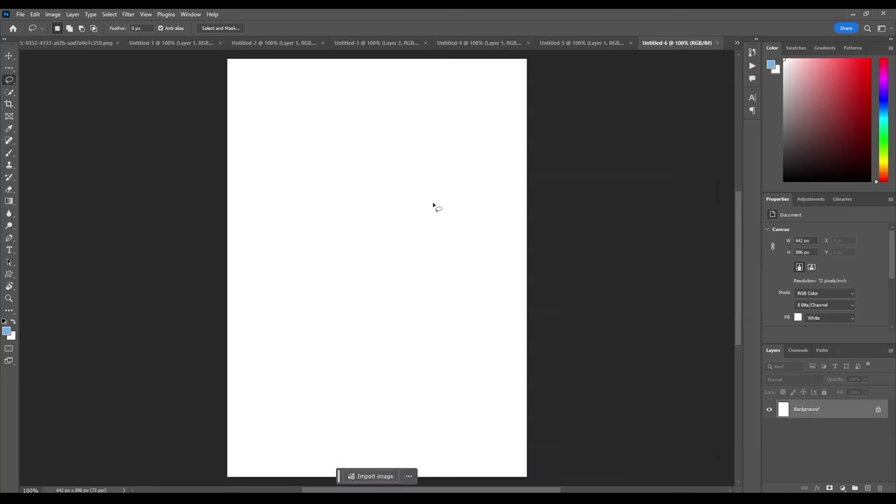
key("ctrl+v")
left_click(20, 14)
left_click(39, 136)
left_click(491, 374)
left_click(481, 341)
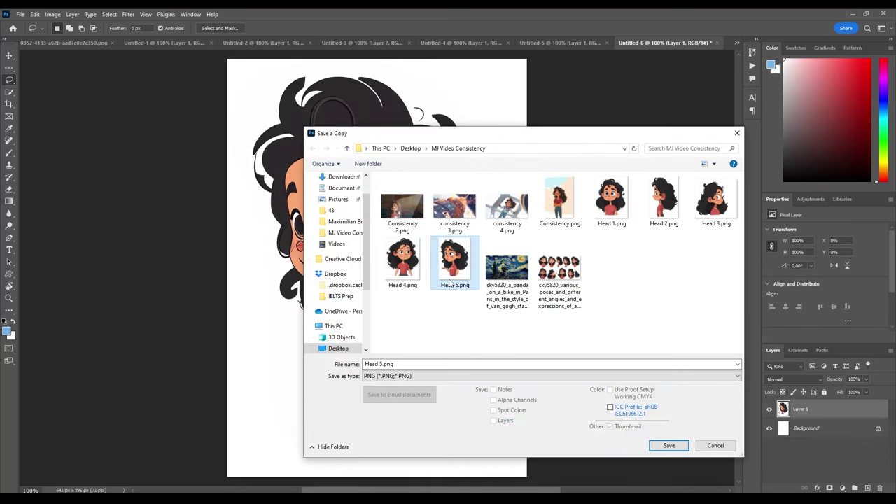
left_click(670, 444)
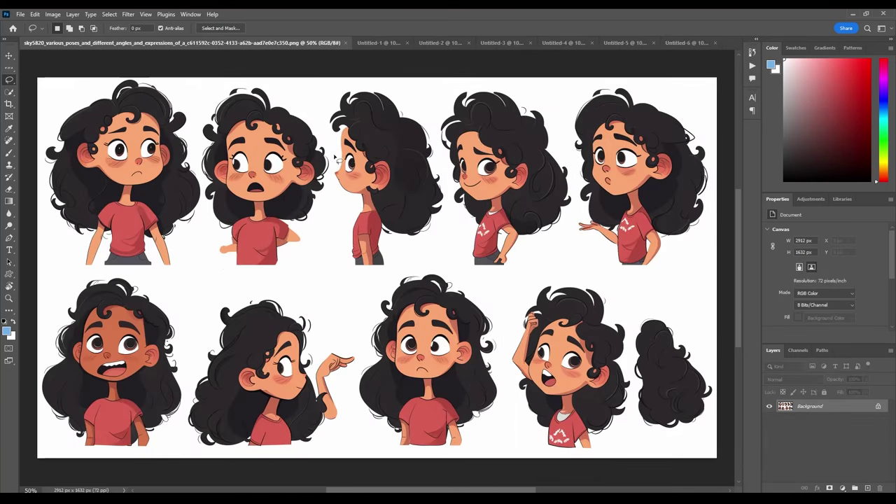
- Lasso and delete the stray arm and hand pieces beside the second girl's shirt
left_click_drag(208, 97, 208, 208)
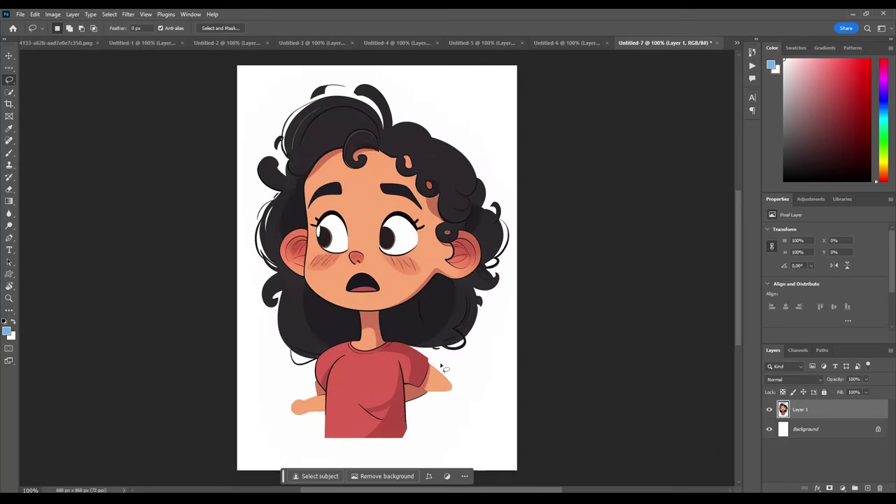
left_click_drag(442, 366, 413, 393)
left_click_drag(339, 419, 294, 392)
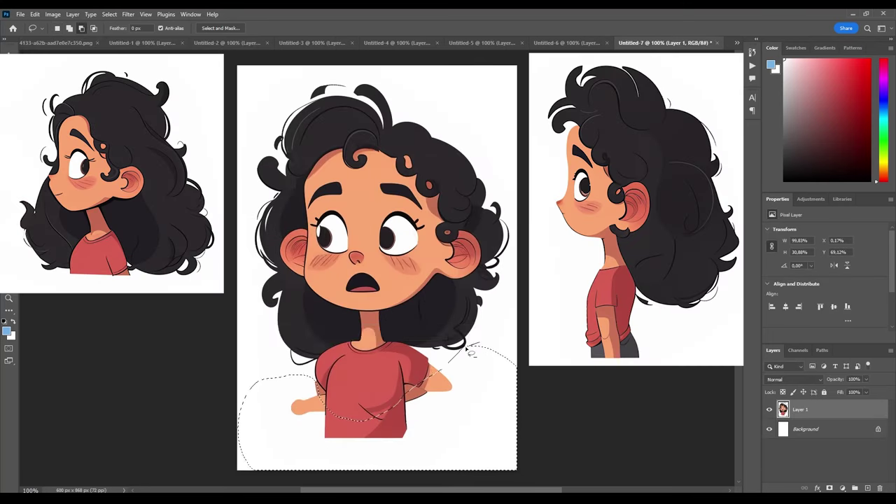
key("Delete")
key("ctrl+d")
- Tidy the portrait's edges with the Eraser and begin Save a Copy
key("e")
right_click(495, 362)
key("Escape")
right_click(468, 334)
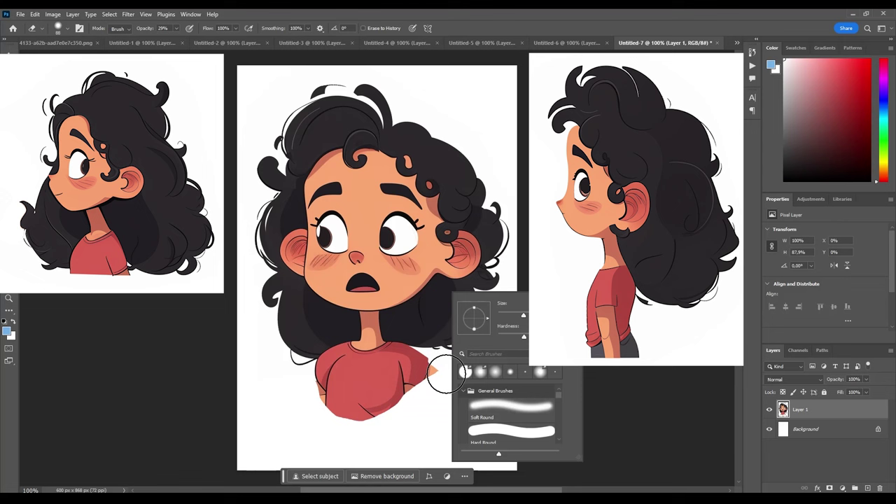
key("Escape")
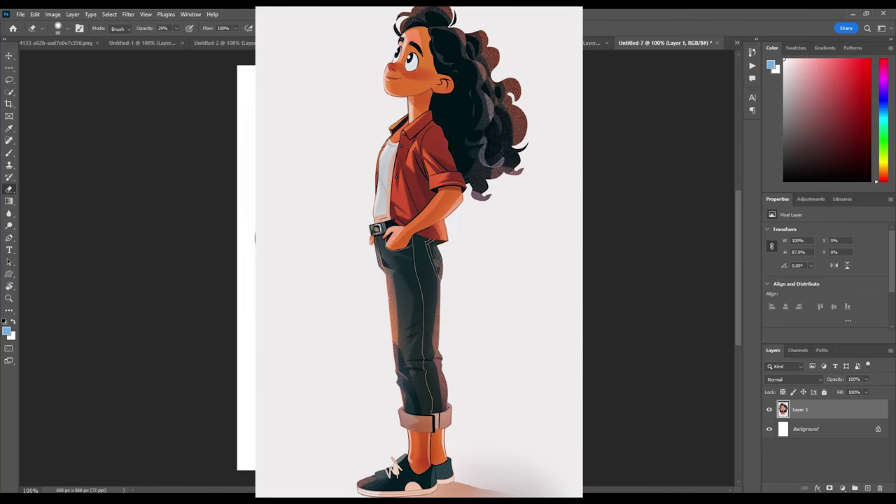
key("ctrl+alt+s")
- Name the export Head 6, then submit 'jumping over a fence' with the --cref image link and --ar 16:9
type("Head 6")
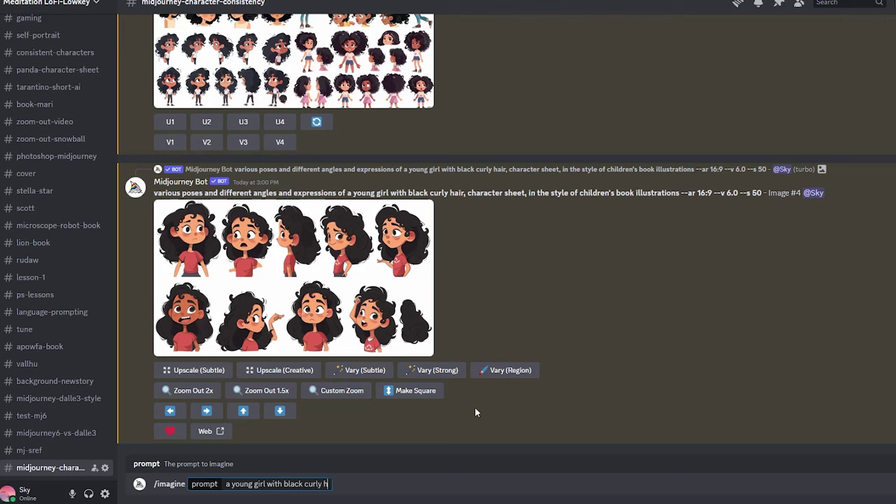
type("jumping over a fence -")
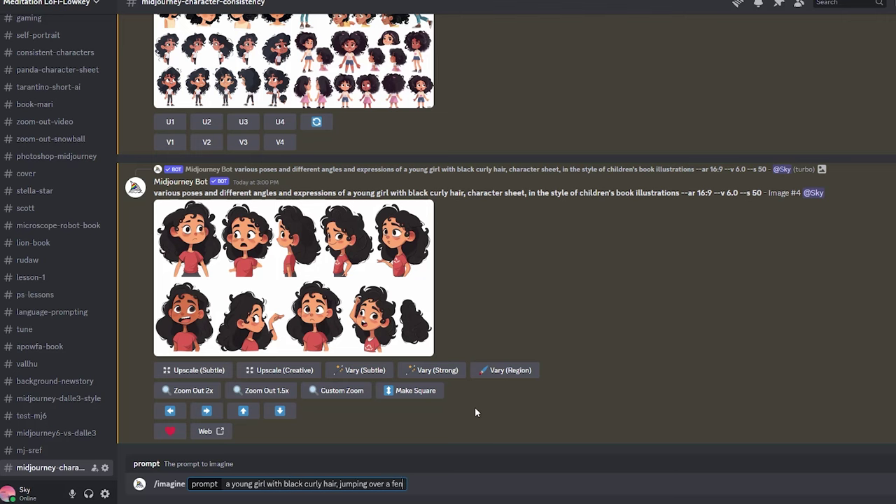
type("-cref")
key("ctrl+v")
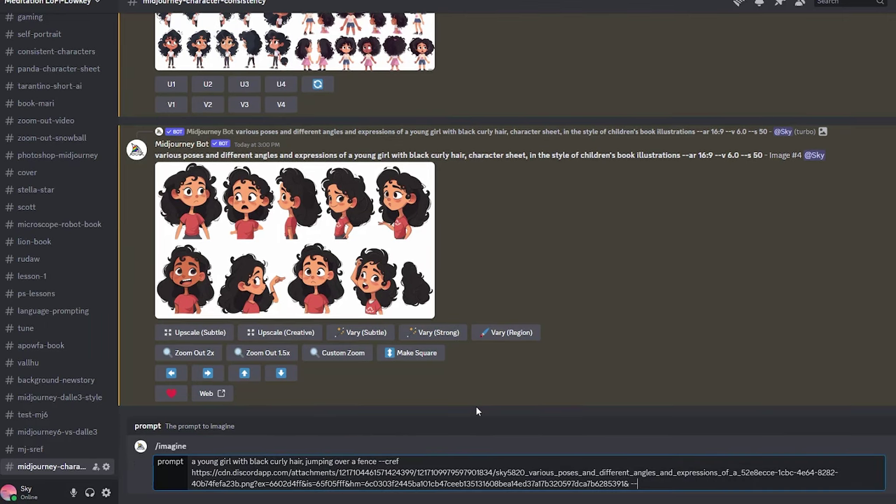
type("--ar 16:9")
key("Return")
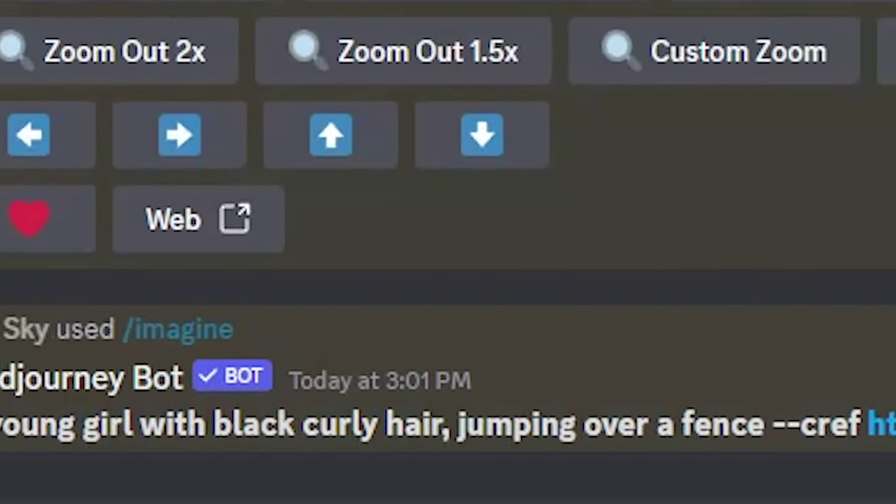
- Copy the character sheet image's link to replace the --cref reference in the fence prompt
left_click_drag(3, 380, 893, 425)
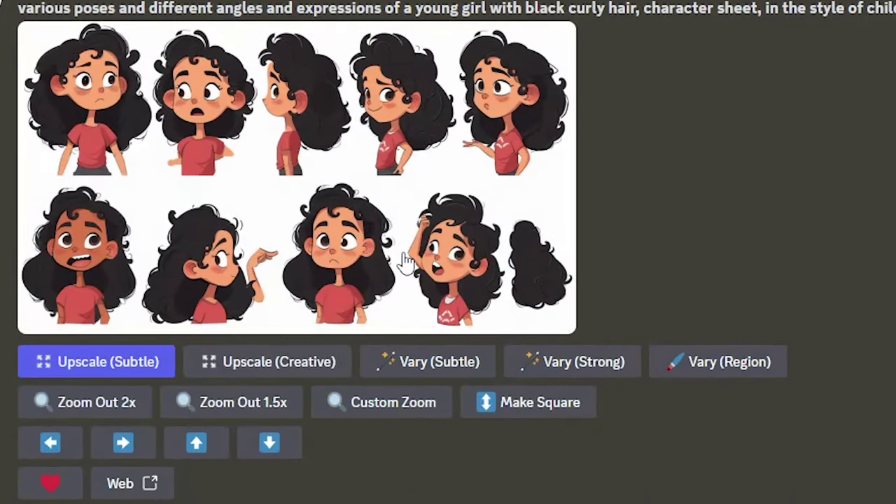
right_click(406, 261)
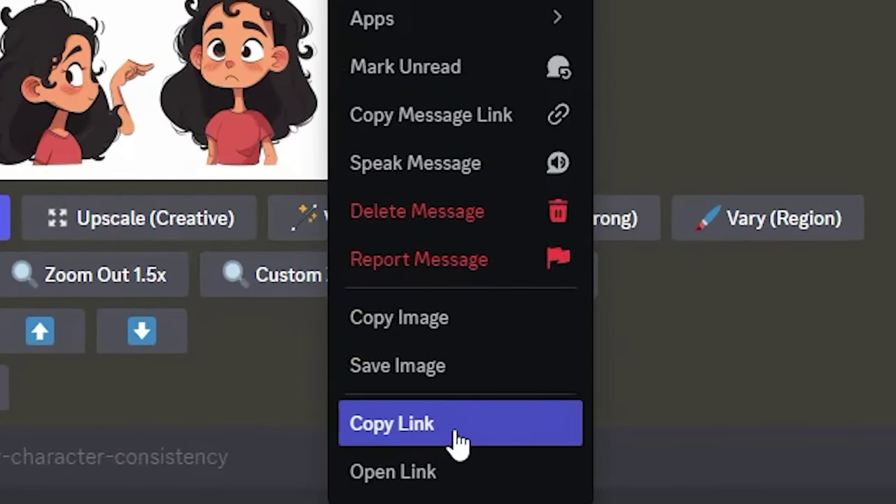
left_click(458, 429)
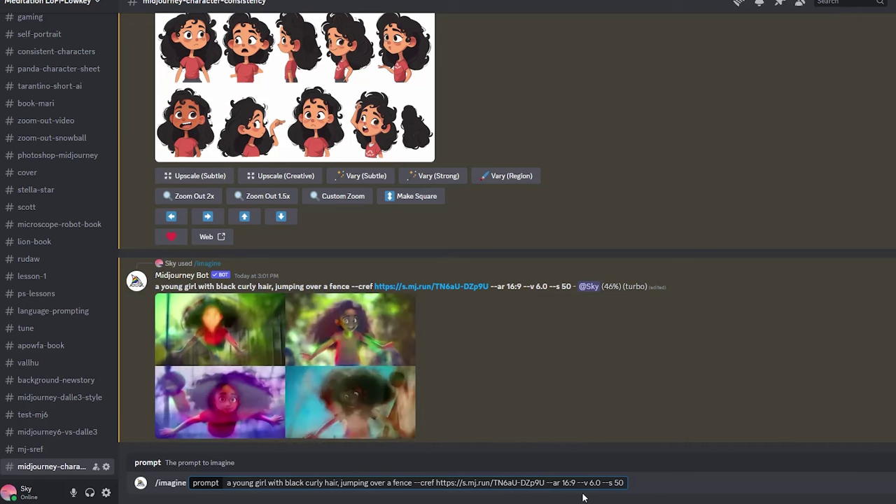
- Add --sref with the character sheet's link and resubmit the fence-jumping prompt
type("--sref")
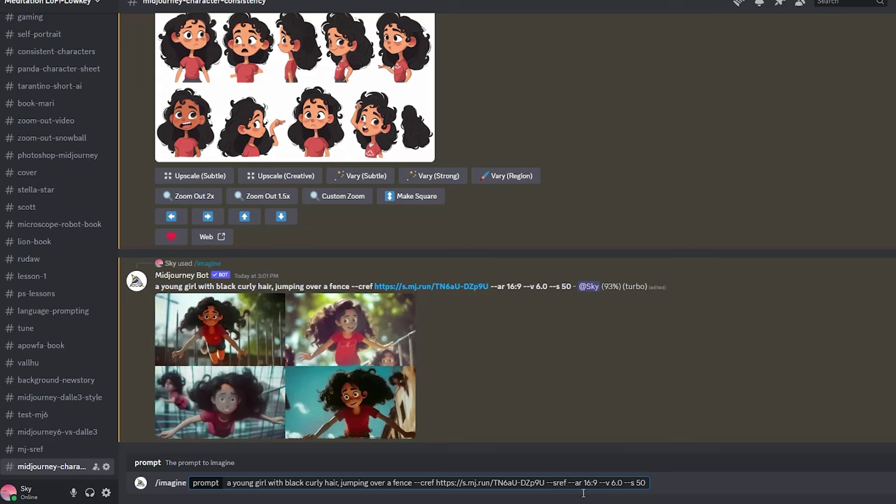
right_click(301, 90)
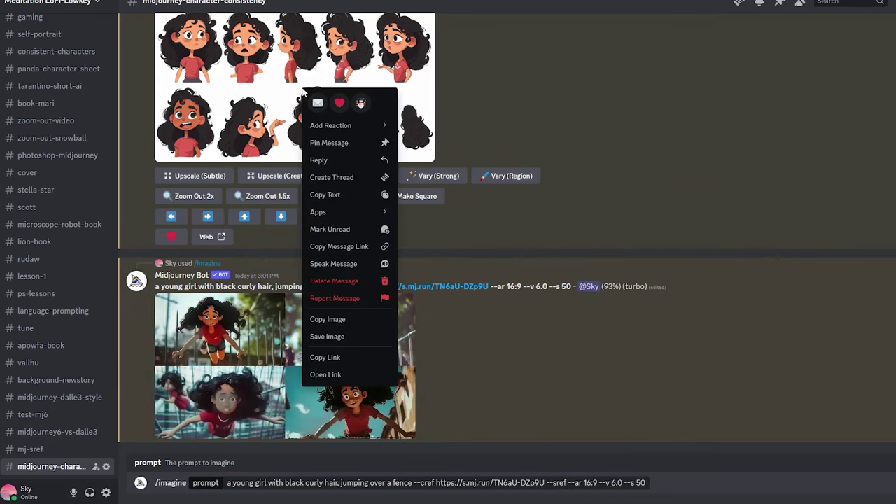
left_click(366, 359)
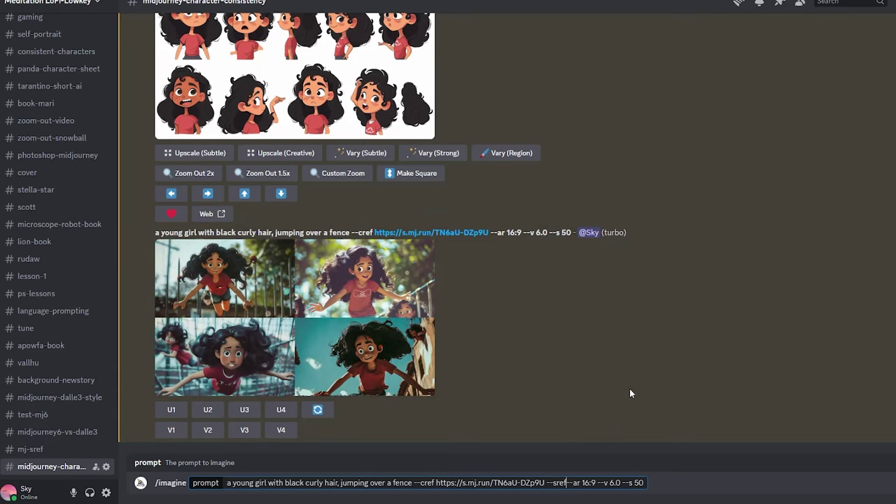
key("ctrl+v")
key("Return")
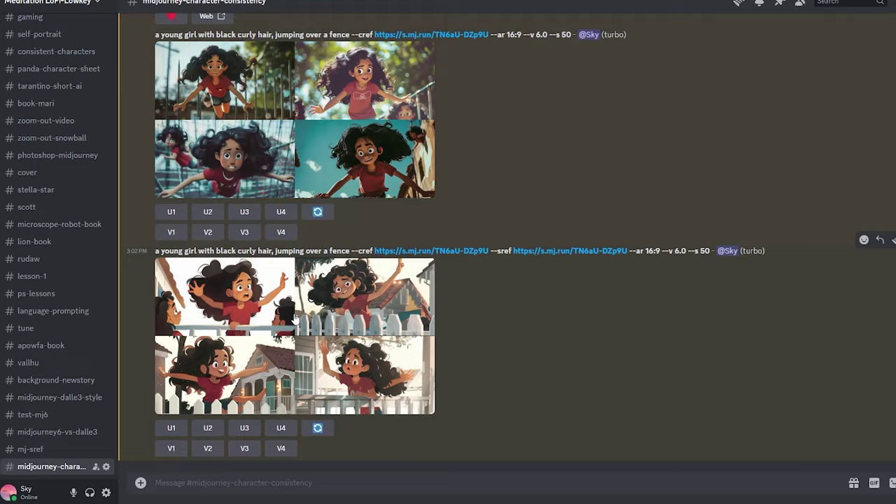
- Enlarge the four fence-jumping results in the lightbox
left_click(357, 309)
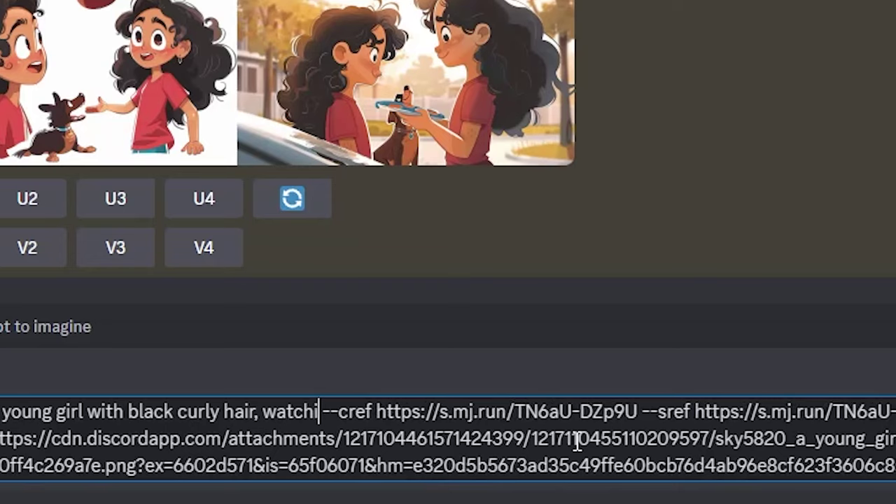
- Edit the prompt to 'watching a movie at the cinema and eating popcorn'
type("ing a mo")
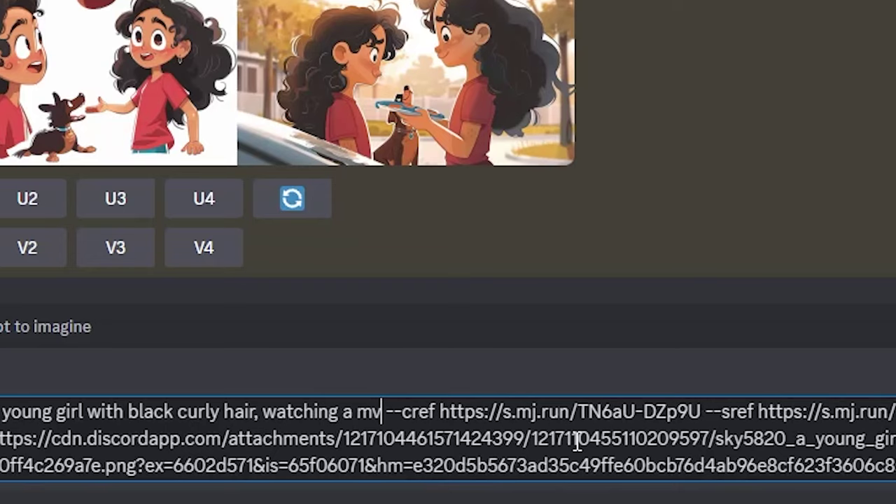
type("vie ")
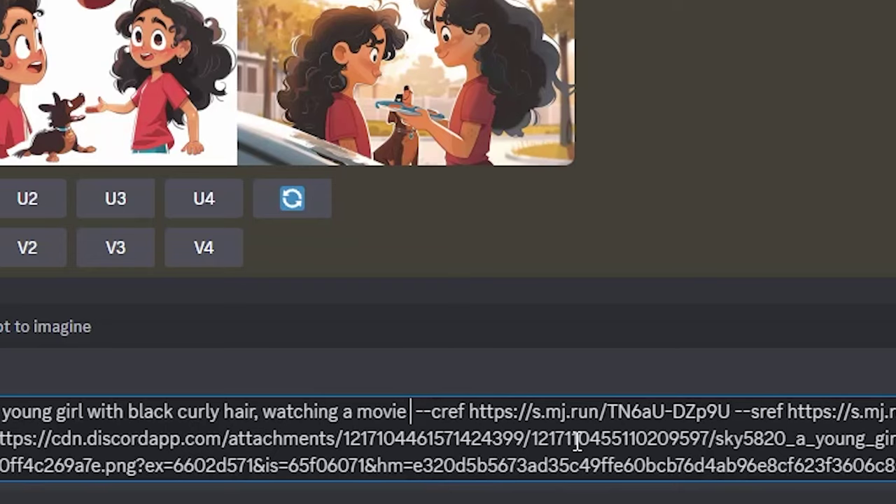
type("a")
type("t the cinema and")
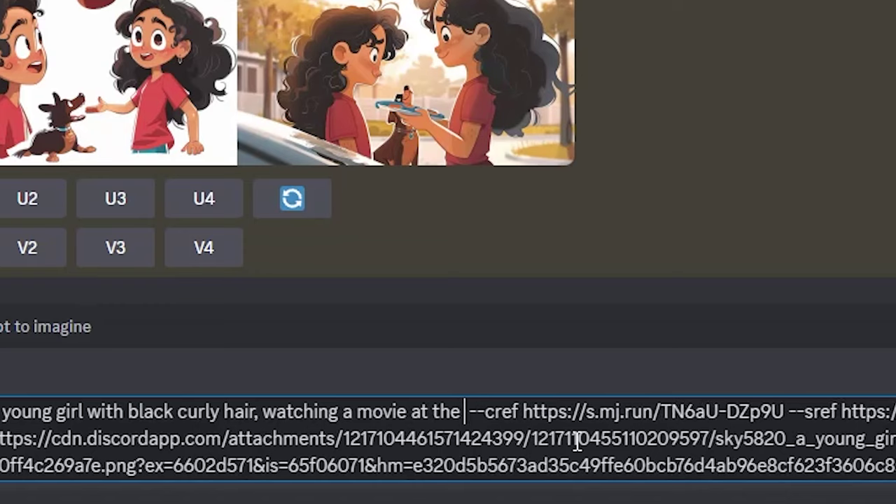
type(" eating po")
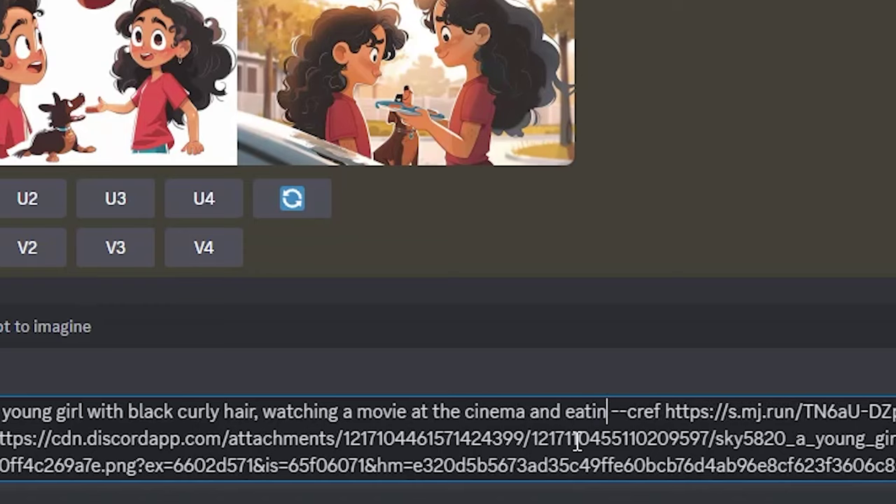
type("pcorn")
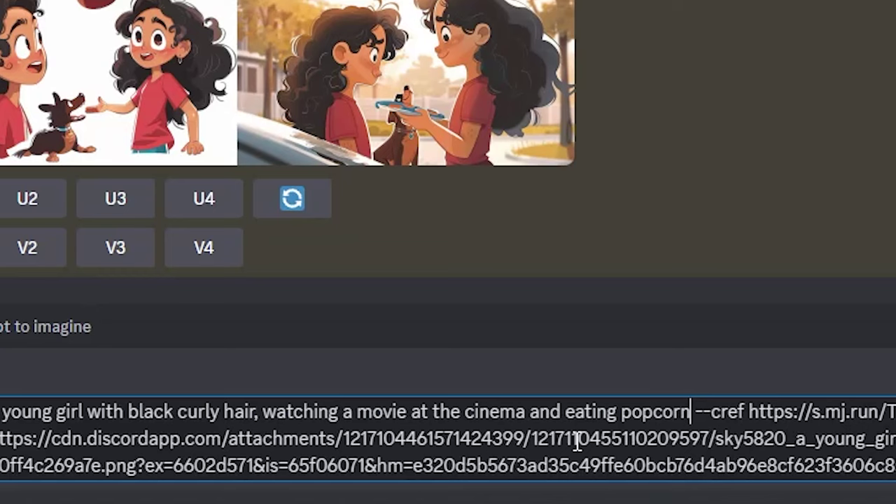
- Send the prompt of the curly-haired girl watching a movie at the cinema eating popcorn
key("Return")
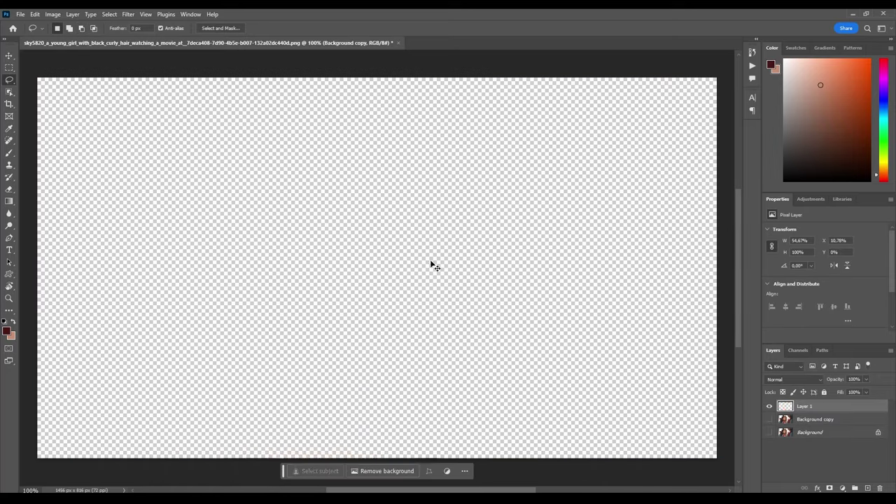
- Paste the selected girl onto a new layer and scale her down toward the bottom-left
key("ctrl+v")
key("ctrl+t")
left_click_drag(481, 74, 386, 180)
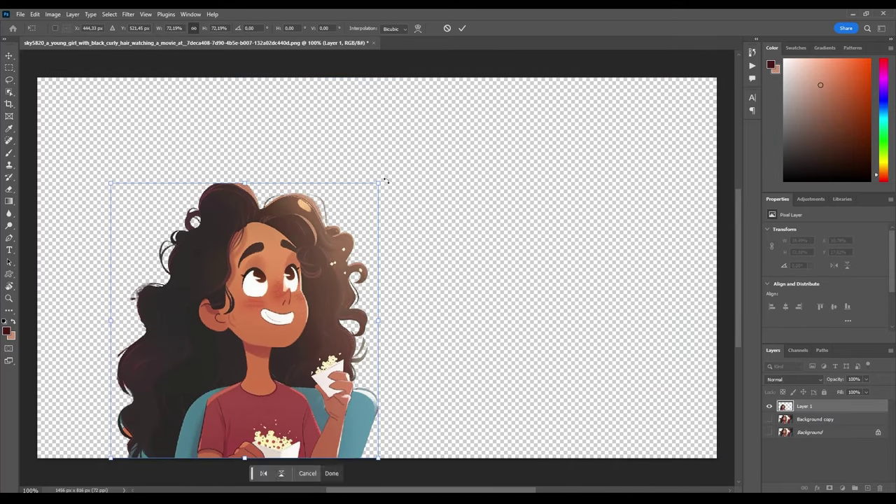
key("Return")
- Clean up the leftover chair edge beside her hand using Spot Healing and a white brush
left_click_drag(385, 445, 360, 454)
key("j")
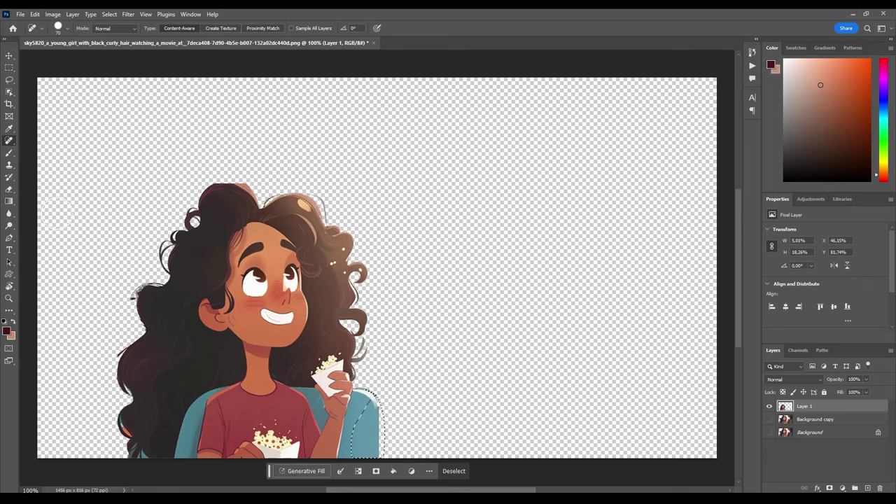
key("b")
key("ctrl+d")
key("x")
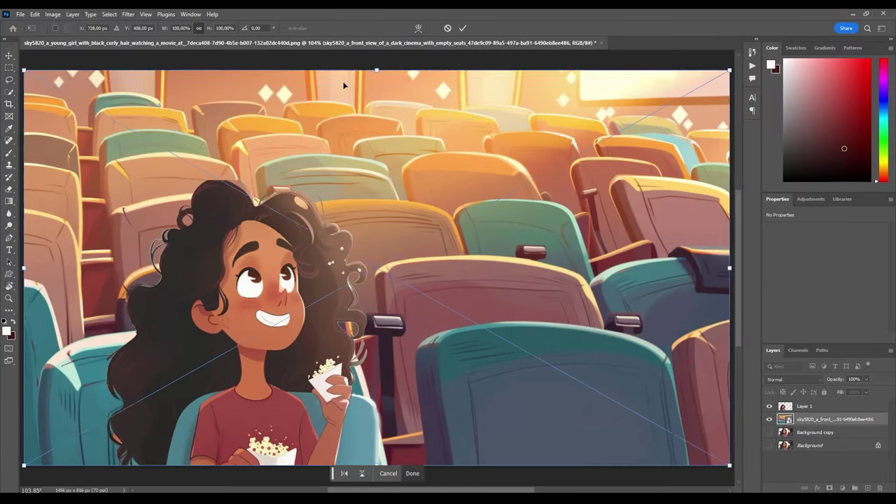
- Shrink the cinema backdrop, tilt it about 8.5°, and move it up and left
left_click_drag(377, 70, 377, 186)
left_click_drag(638, 178, 659, 241)
left_click_drag(441, 260, 418, 224)
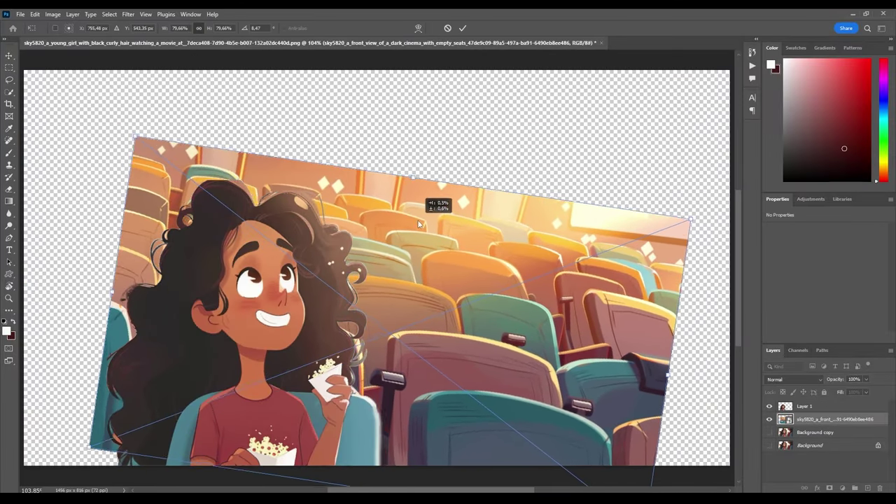
key("Return")
- Lasso the girl's hair and regenerate it with Generative Fill
left_click(9, 79)
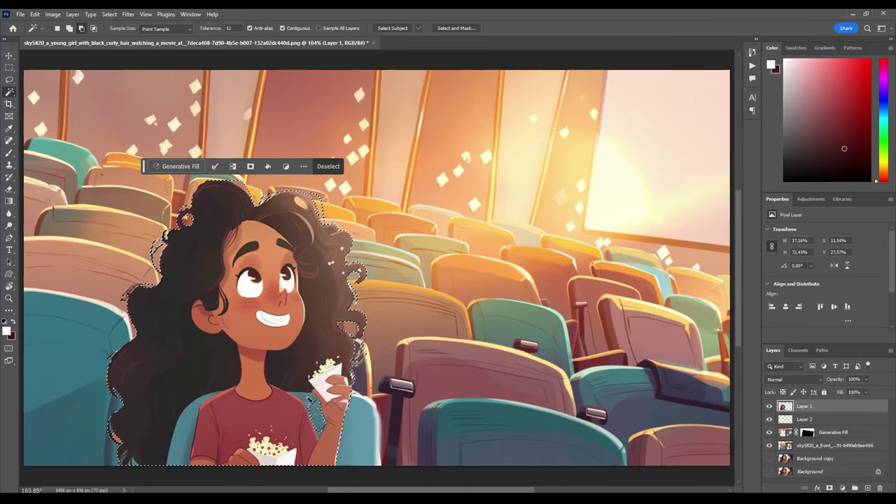
key("ctrl+d")
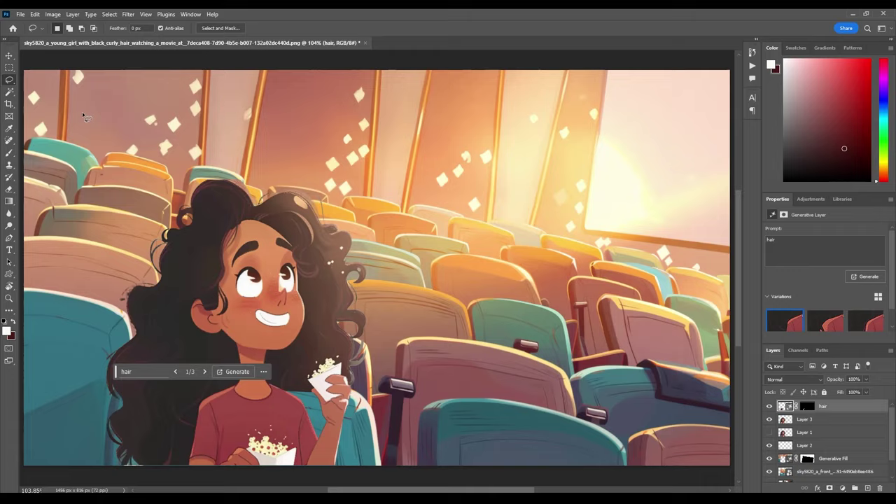
key("ctrl+d")
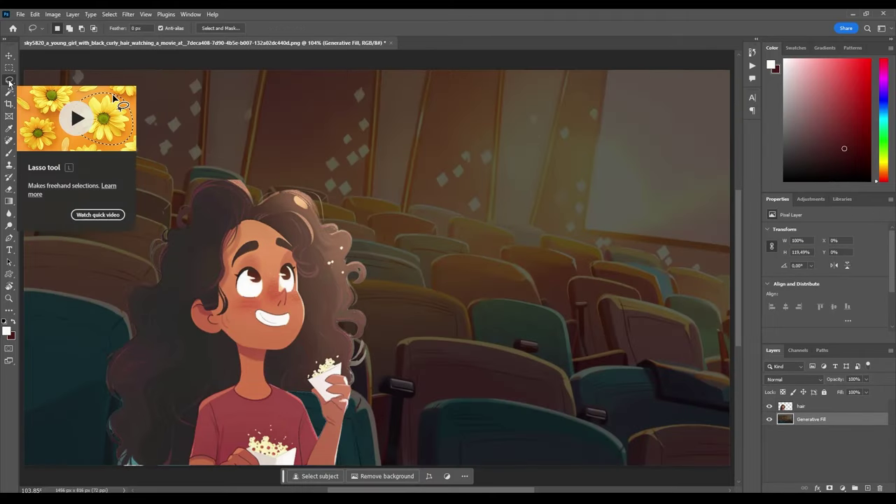
- Draw a straight-edged light beam shape and erase the overlay covering the girl
left_click(732, 53)
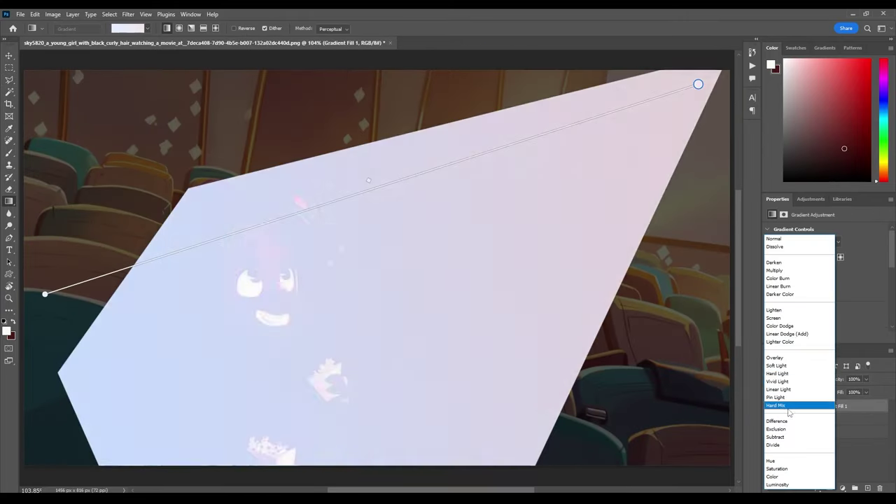
left_click(791, 390)
key("e")
left_click_drag(240, 161, 344, 430)
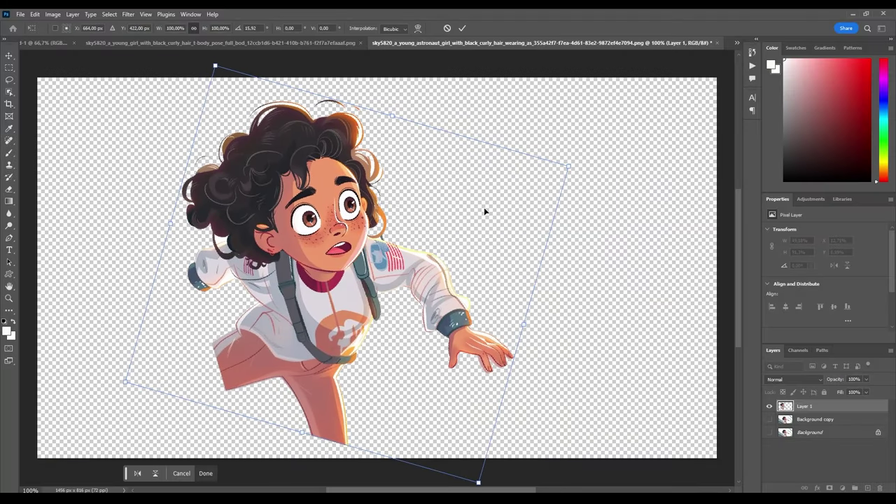
- Reselect the astronaut girl's outstretched hand and free-transform it into place
key("Escape")
key("l")
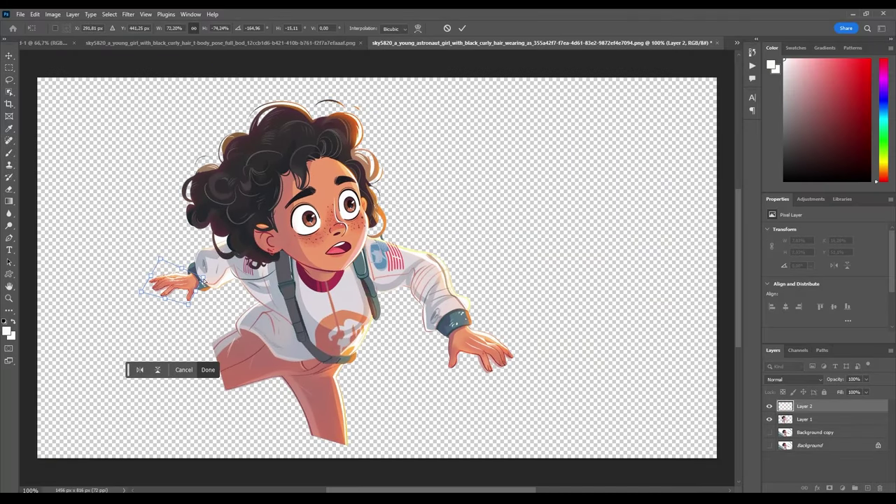
key("Escape")
key("ctrl+t")
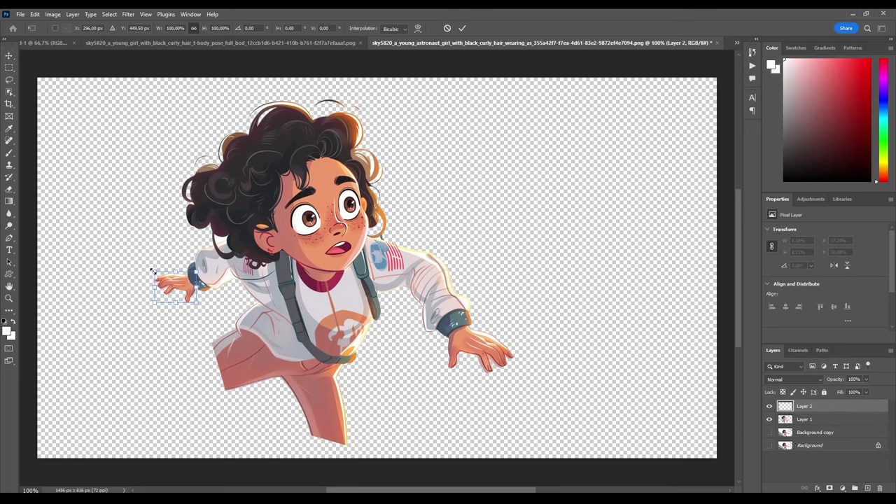
key("Return")
- Merge the hand into the girl layer, then rotate and move the whole figure
key("ctrl+e")
key("ctrl+t")
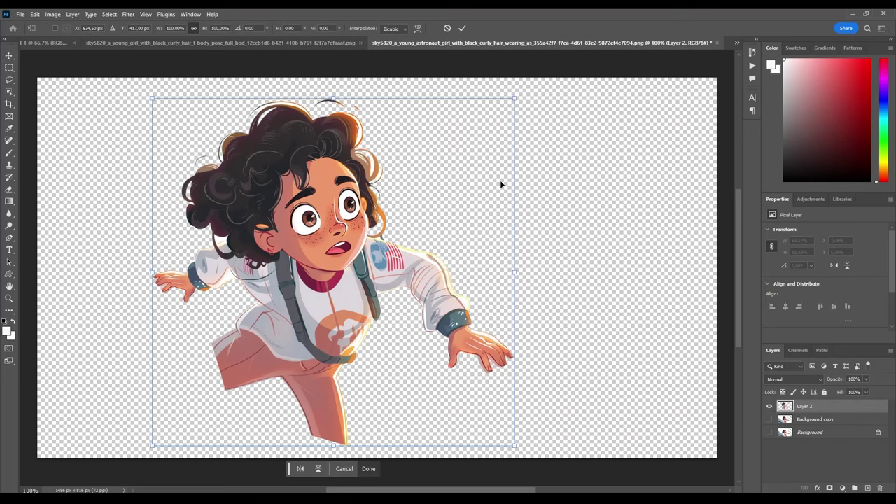
left_click_drag(500, 184, 324, 362)
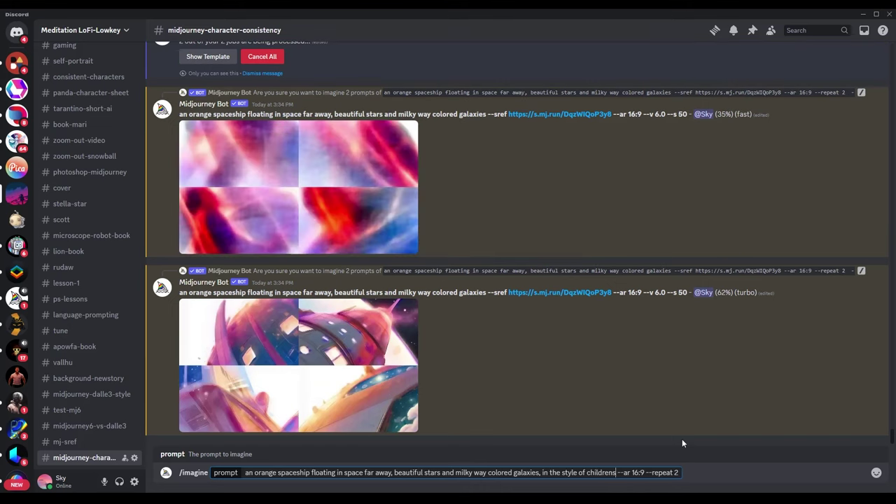
- Resend the orange spaceship prompt without ', dark sky' and place the chosen image
key("BackSpace")
key("BackSpace")
key("BackSpace")
key("BackSpace")
key("BackSpace")
key("BackSpace")
key("BackSpace")
key("BackSpace")
key("BackSpace")
key("BackSpace")
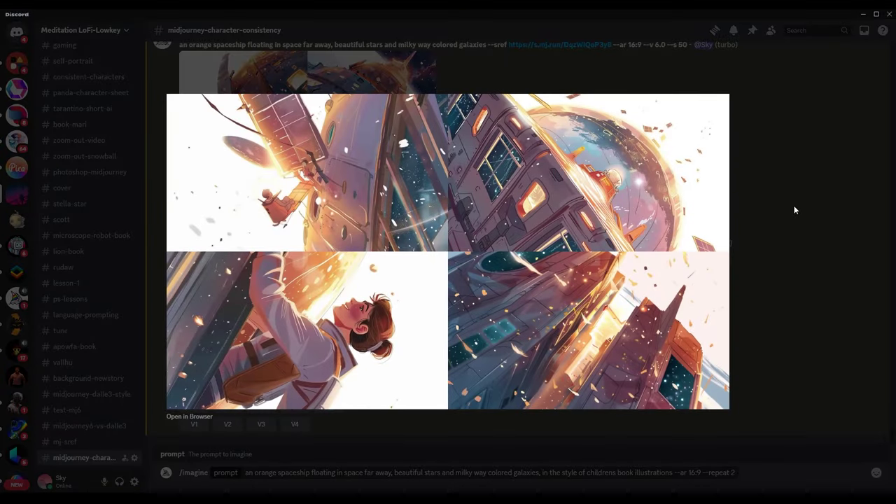
left_click(794, 210)
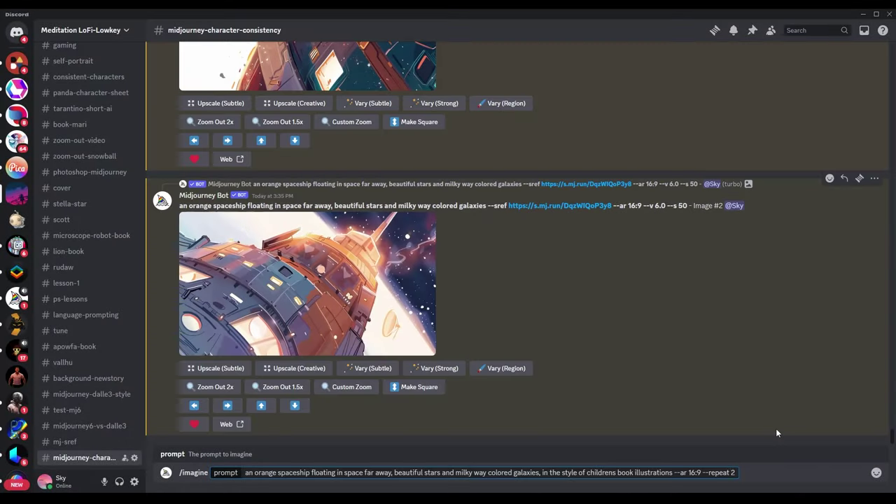
key("Return")
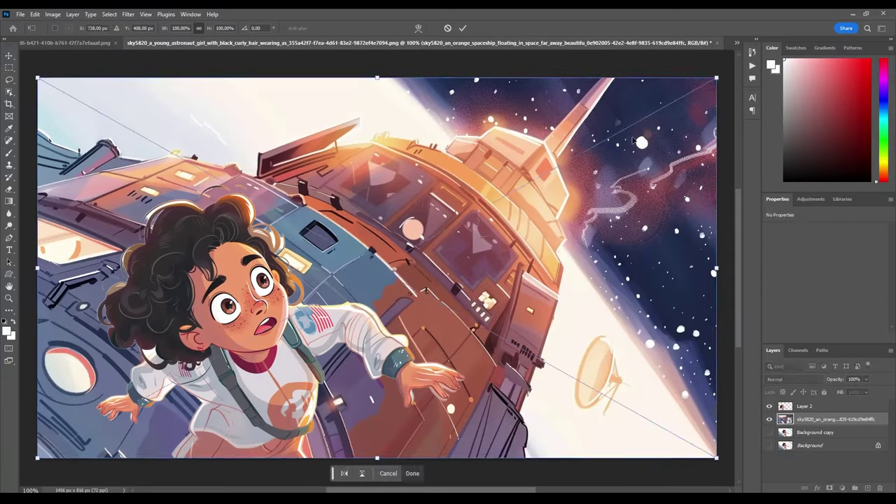
key("Return")
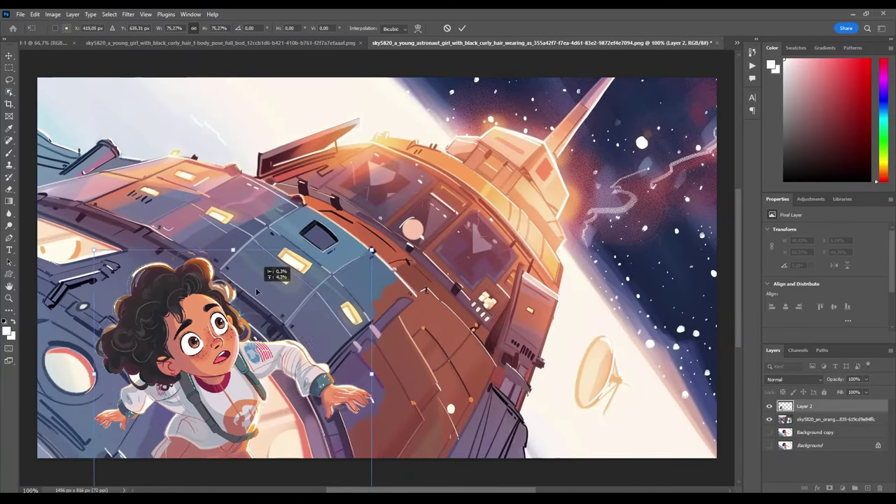
- Move the girl over the spaceship and shrink her into the hull opening
left_click_drag(275, 273, 306, 381)
key("ctrl+t")
left_click_drag(377, 311, 266, 401)
key("Return")
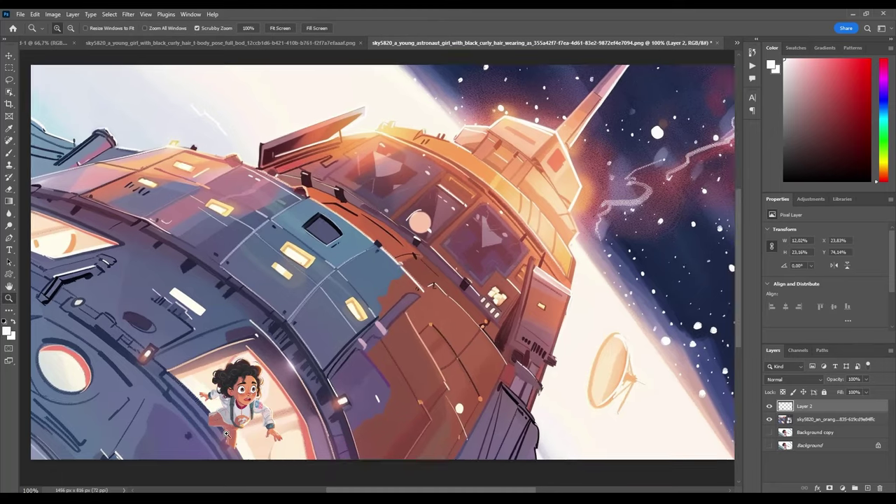
- Set the girl layer's blending mode to Linear Burn
key("l")
key("v")
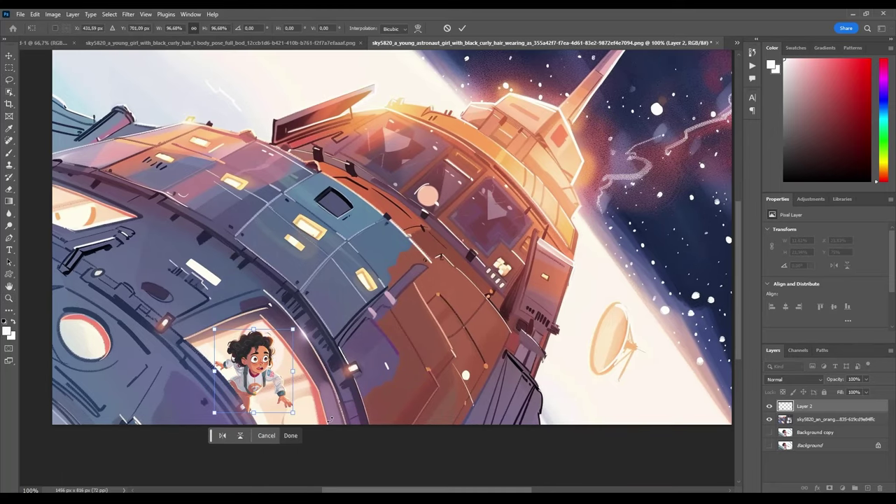
left_click(793, 379)
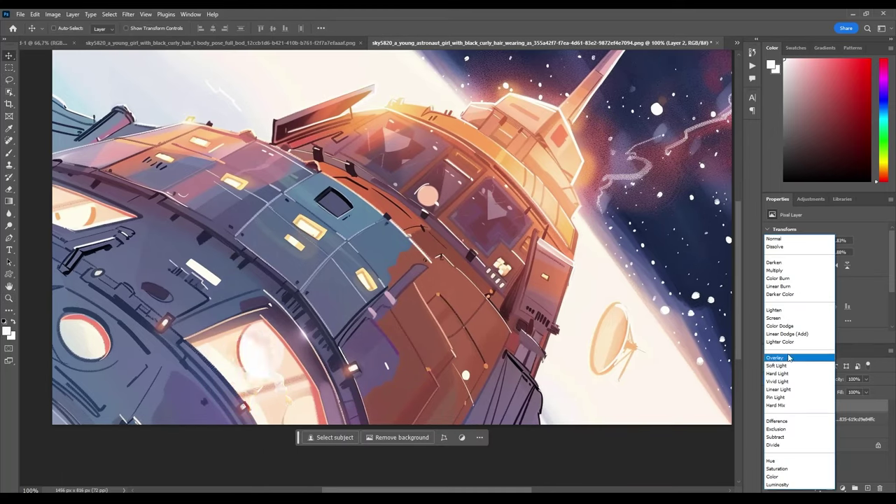
left_click(795, 287)
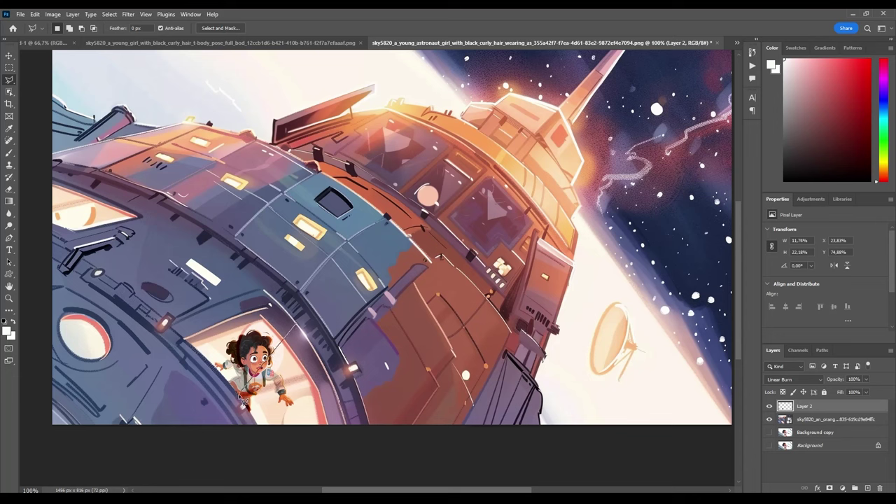
left_click_drag(245, 403, 245, 405)
key("Return")
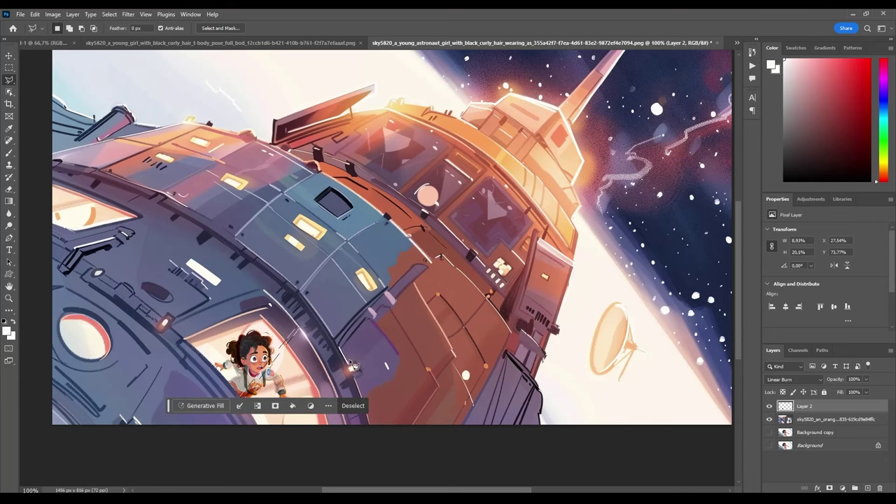
- Add Layer 3 in Screen mode at 89% opacity and choose a light blue painting colour
left_click(868, 488)
left_click(773, 65)
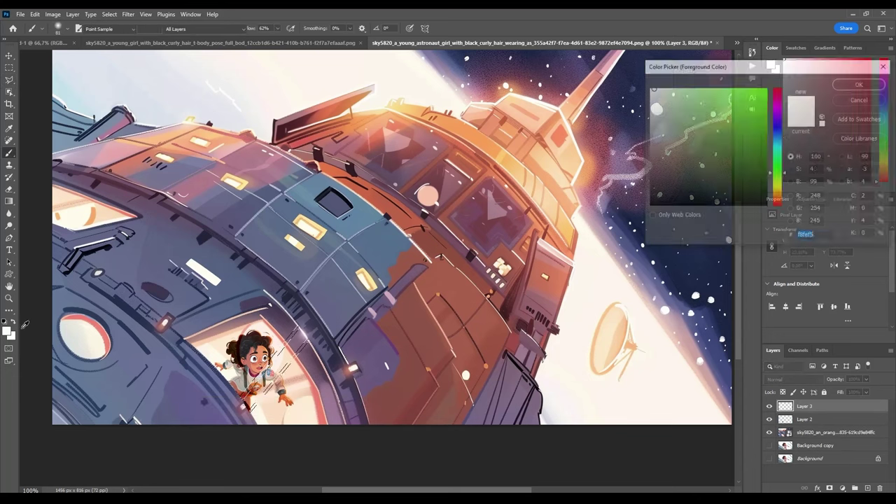
key("Return")
key("m")
key("ctrl+d")
left_click(794, 379)
left_click(815, 320)
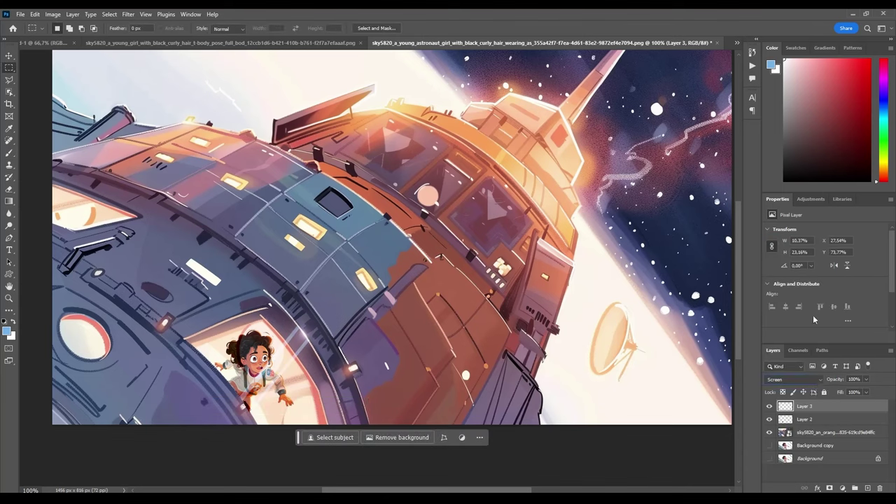
left_click(8, 56)
scroll(362, 254, "up", 1)
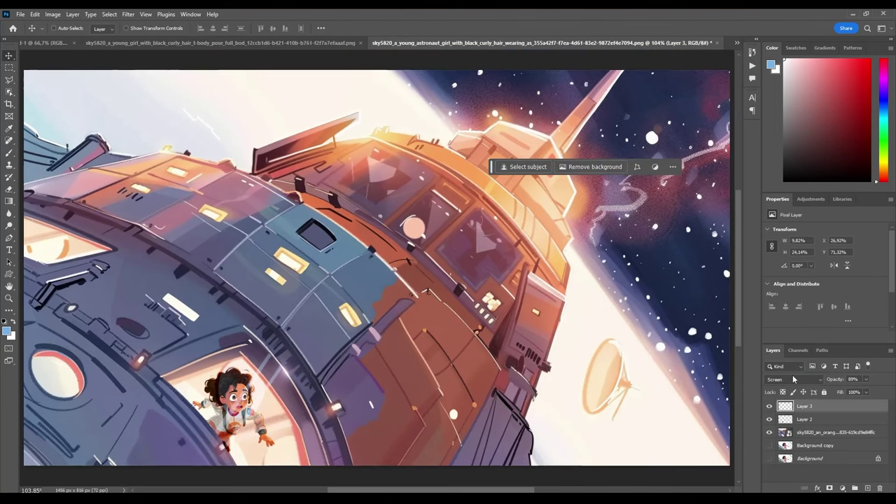